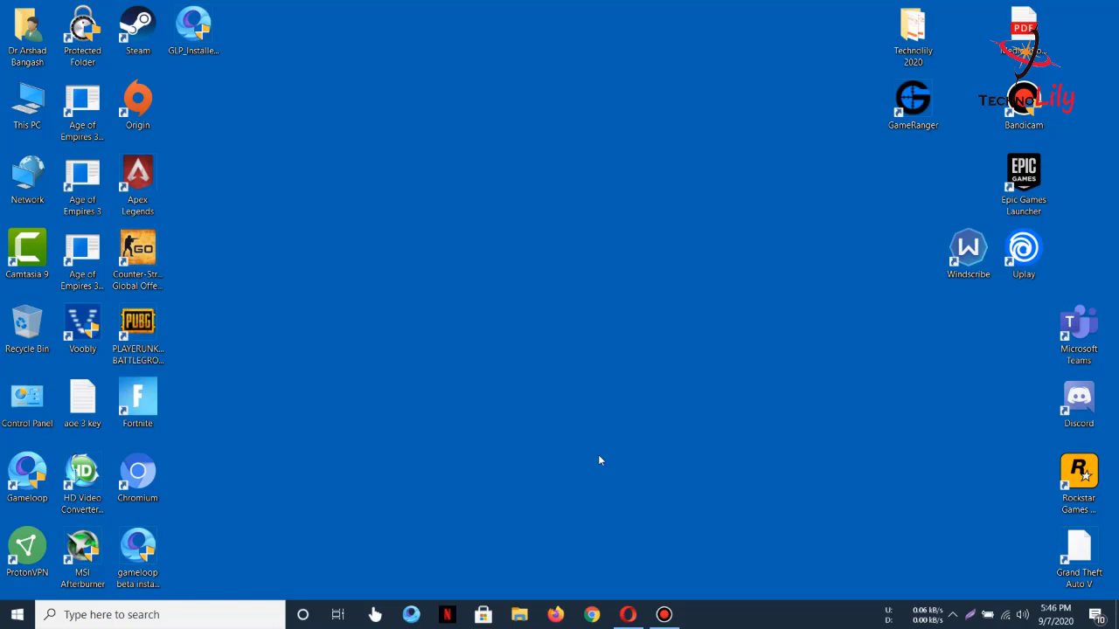
# Step: Refresh the desktop and open the Control Panel's list of installed programs for uninstalling
pyautogui.rightClick(481, 243)
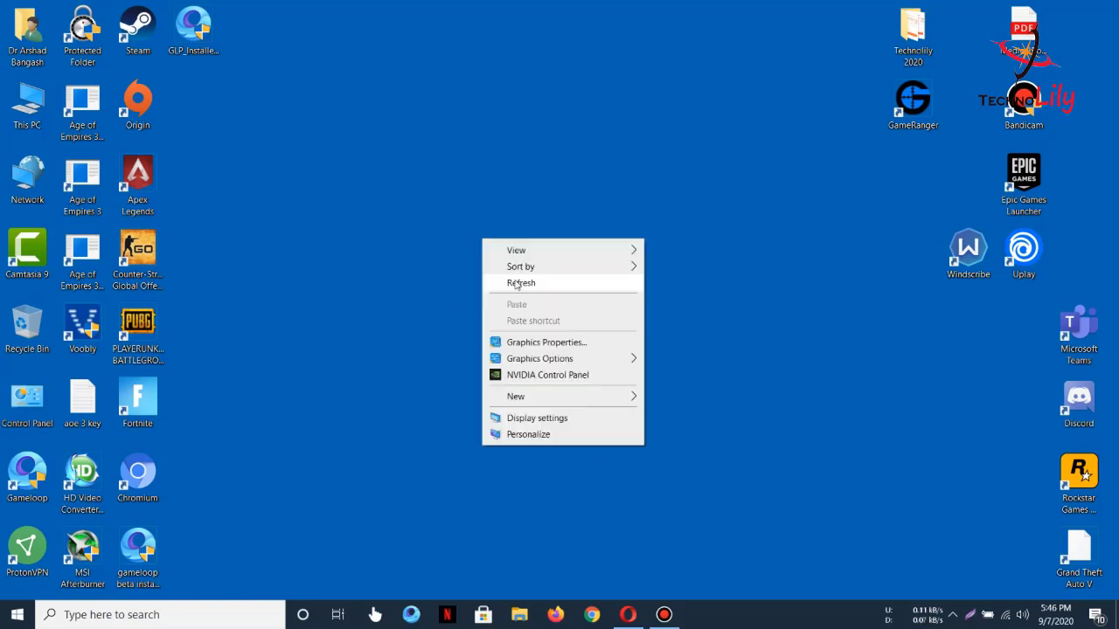
pyautogui.click(514, 282)
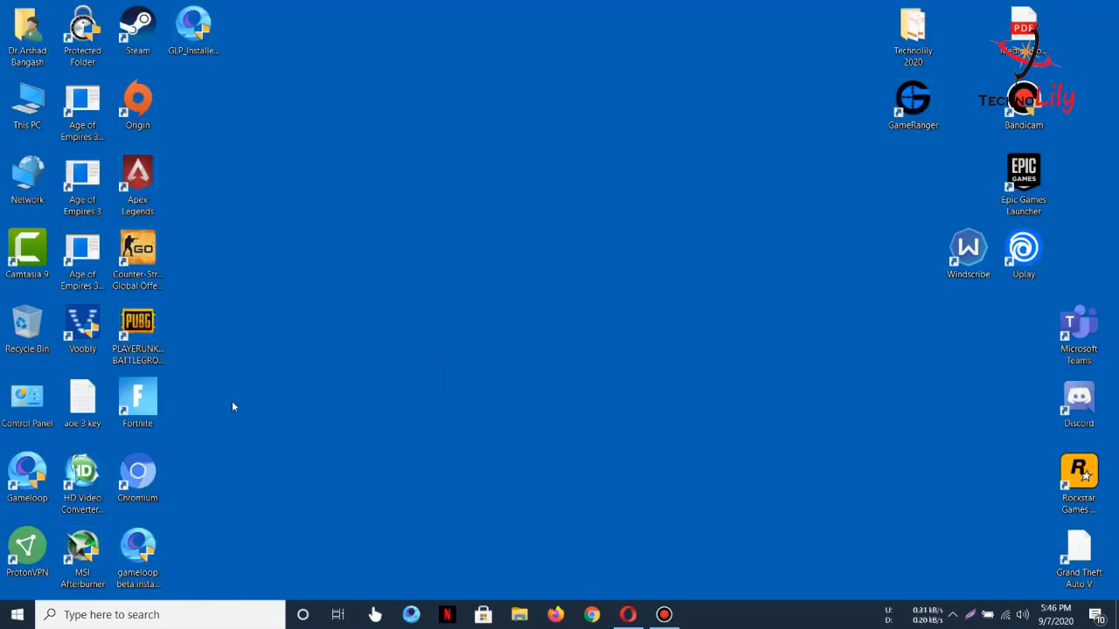
pyautogui.doubleClick(27, 397)
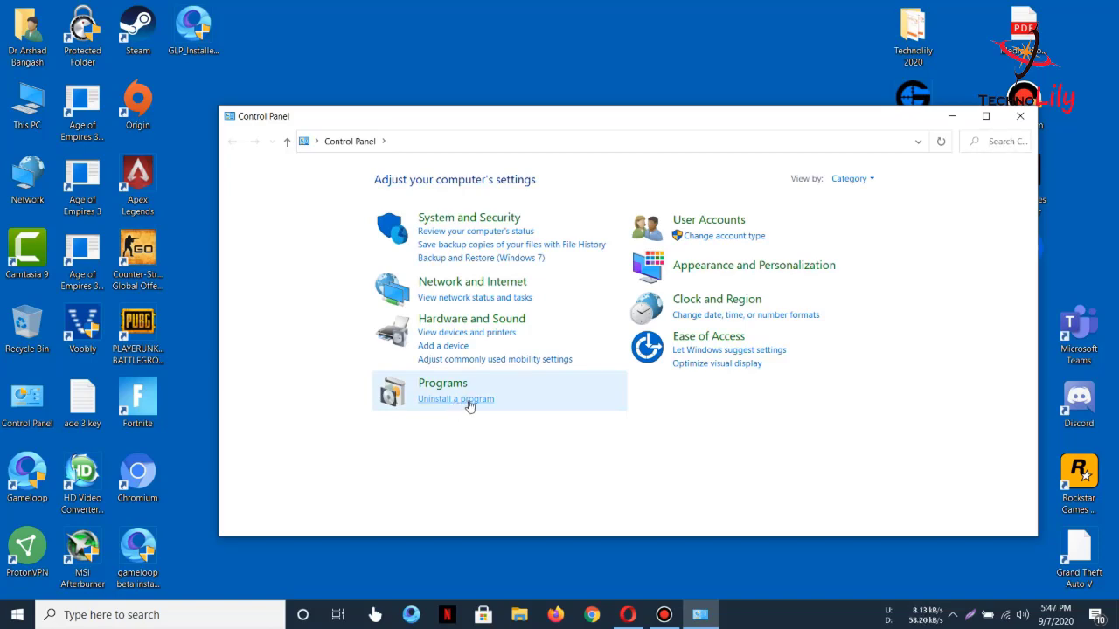
pyautogui.click(469, 406)
# Step: Uninstall Gameloop without giving feedback, choosing to uninstall rather than repair, and close its uninstaller
pyautogui.scroll(-5, 449, 344)
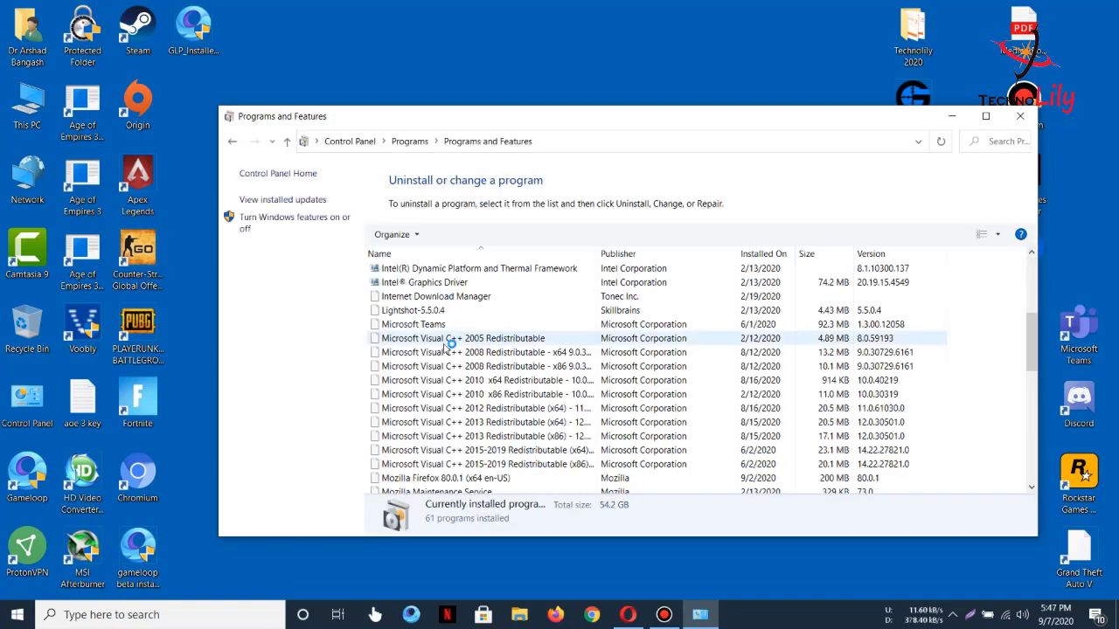
pyautogui.scroll(4, 449, 344)
pyautogui.click(426, 366)
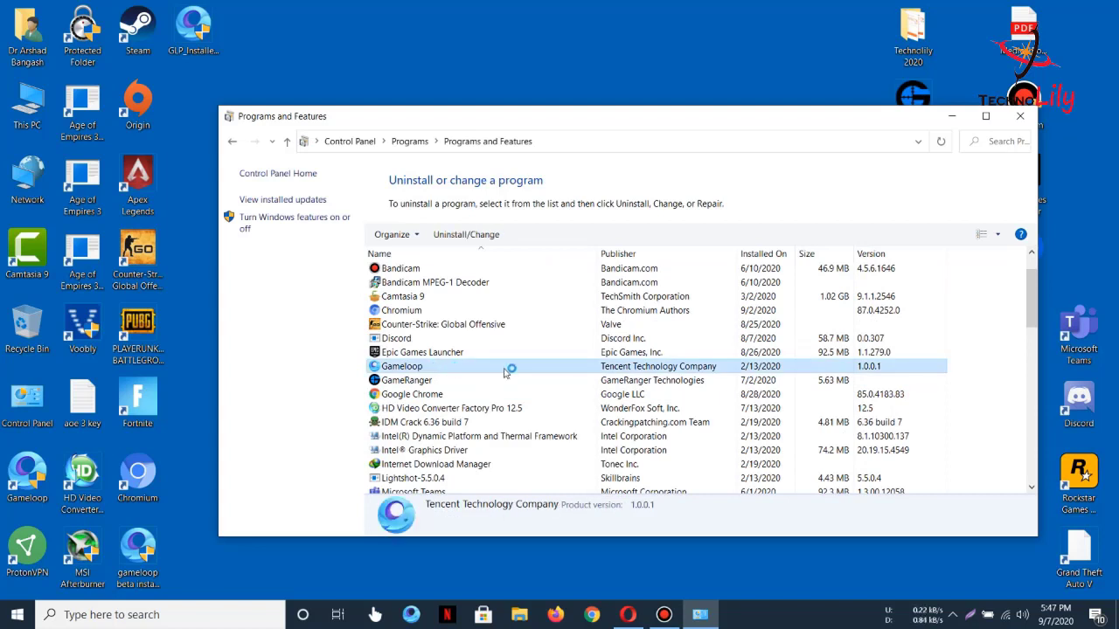
pyautogui.rightClick(423, 368)
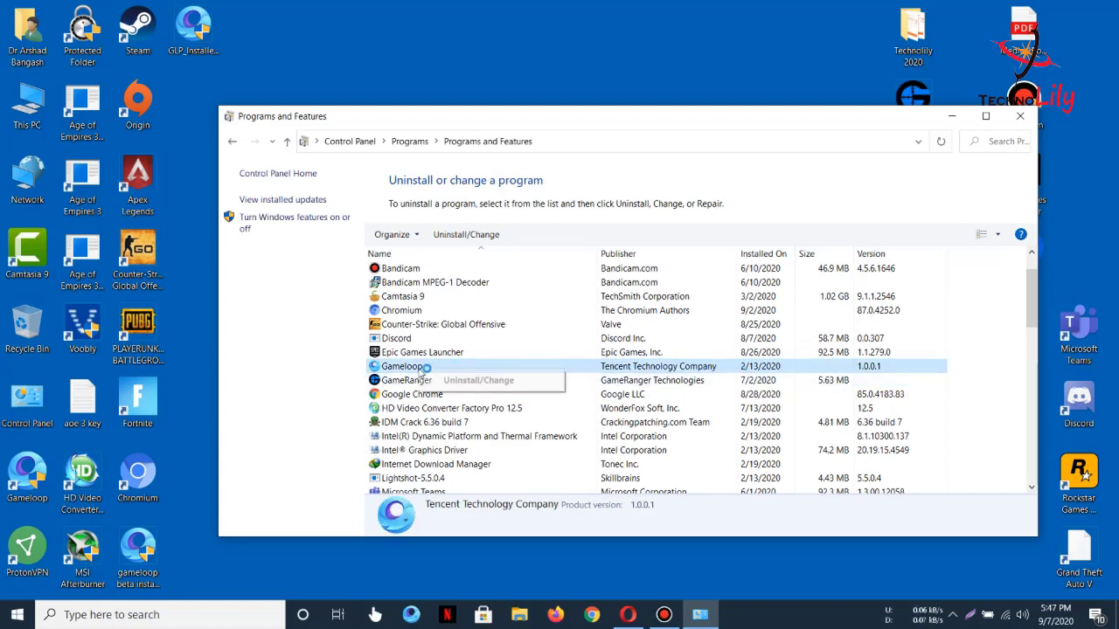
pyautogui.click(472, 381)
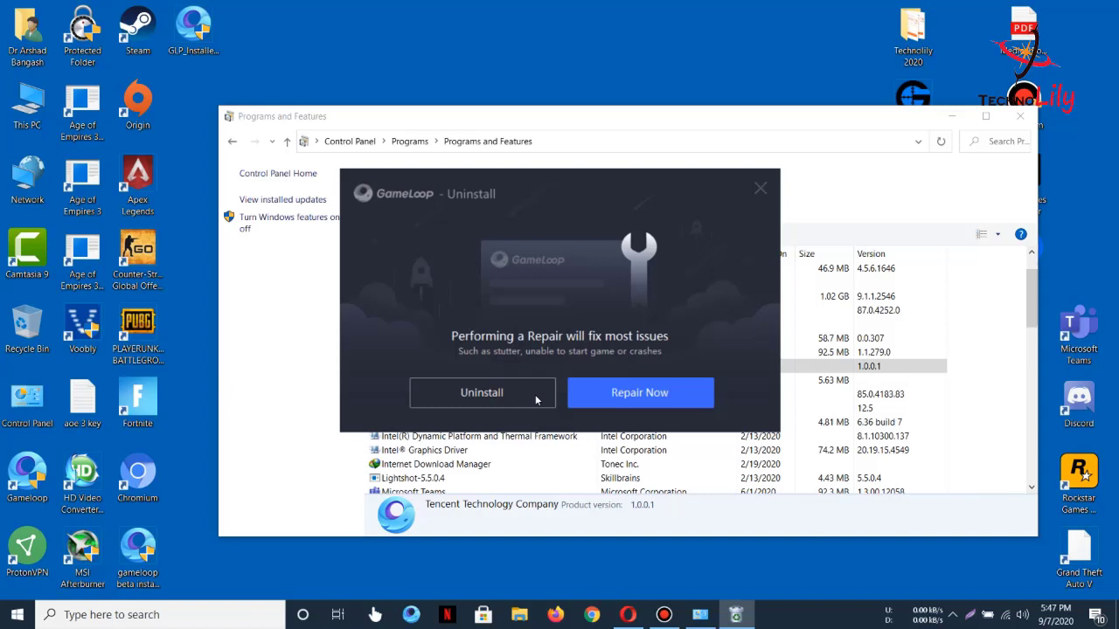
pyautogui.click(500, 398)
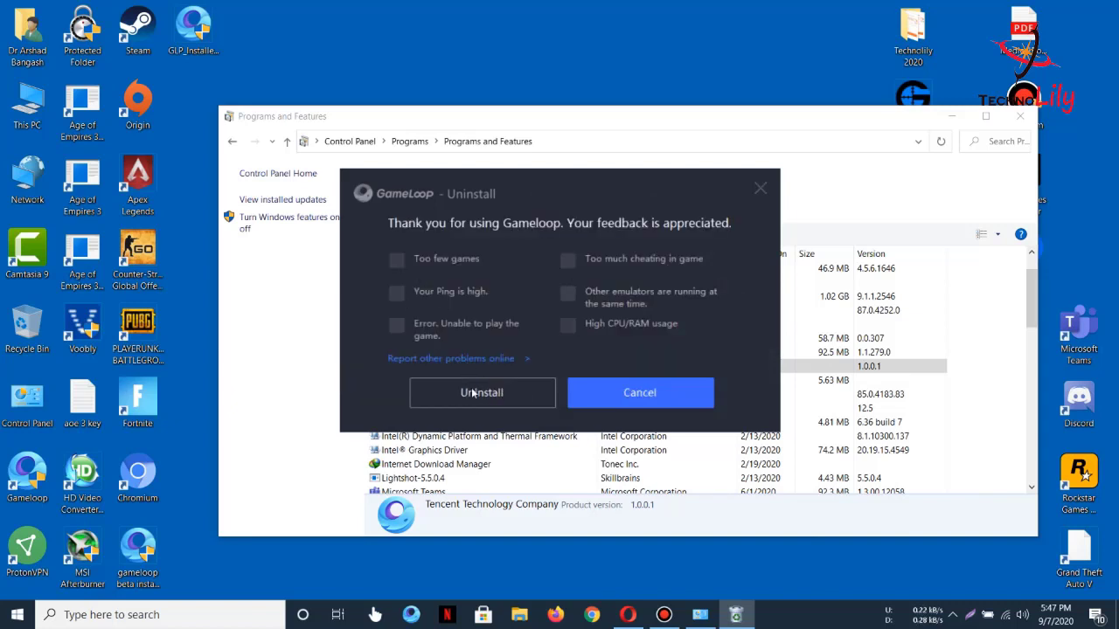
pyautogui.click(472, 394)
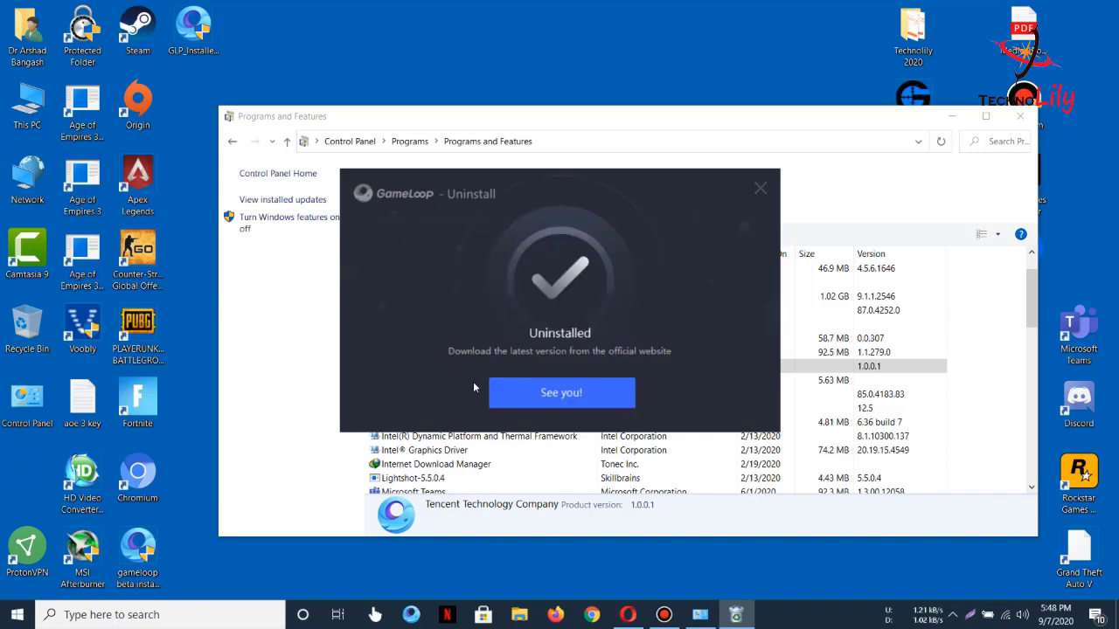
pyautogui.click(562, 393)
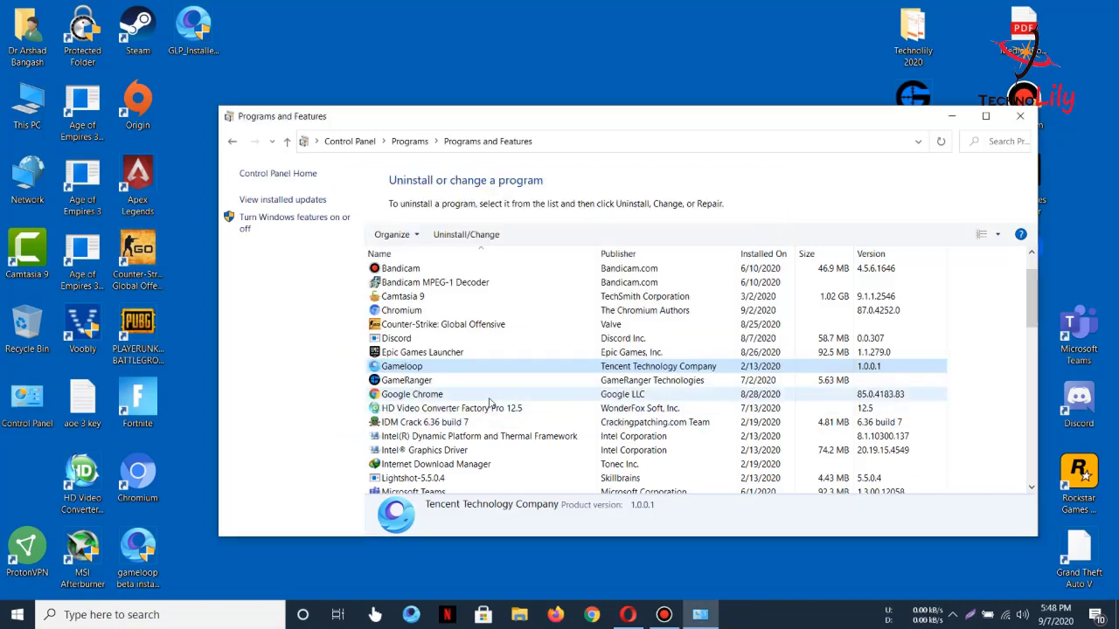
# Step: Remove the leftover Gameloop entry from the installed programs list and close Programs and Features
pyautogui.scroll(-2, 481, 395)
pyautogui.scroll(3, 481, 394)
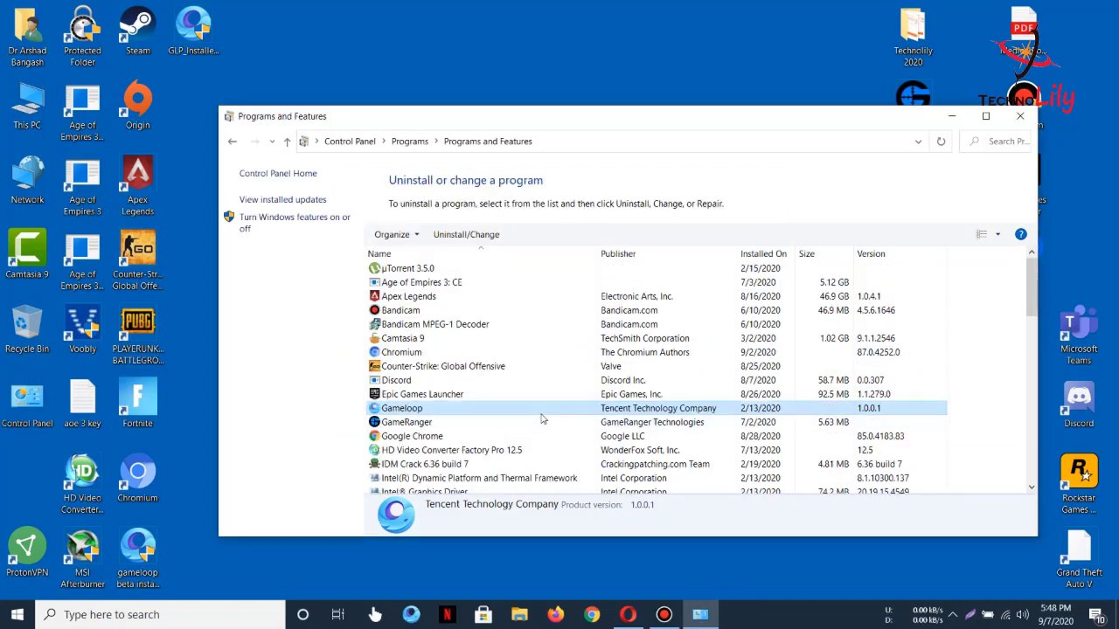
pyautogui.scroll(-4, 540, 419)
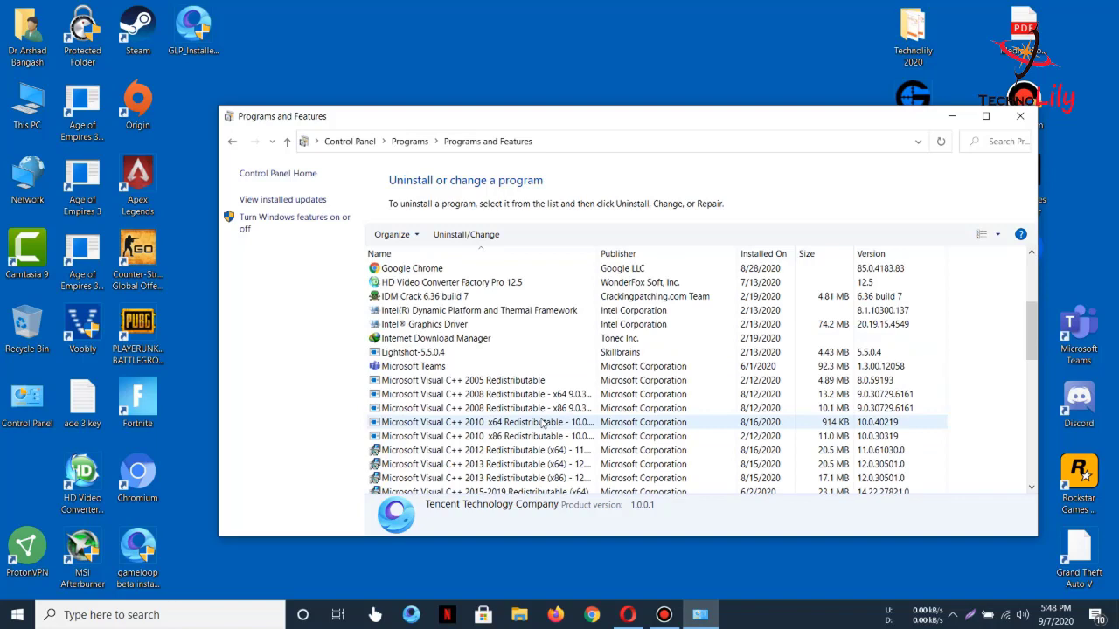
pyautogui.scroll(4, 540, 419)
pyautogui.rightClick(434, 411)
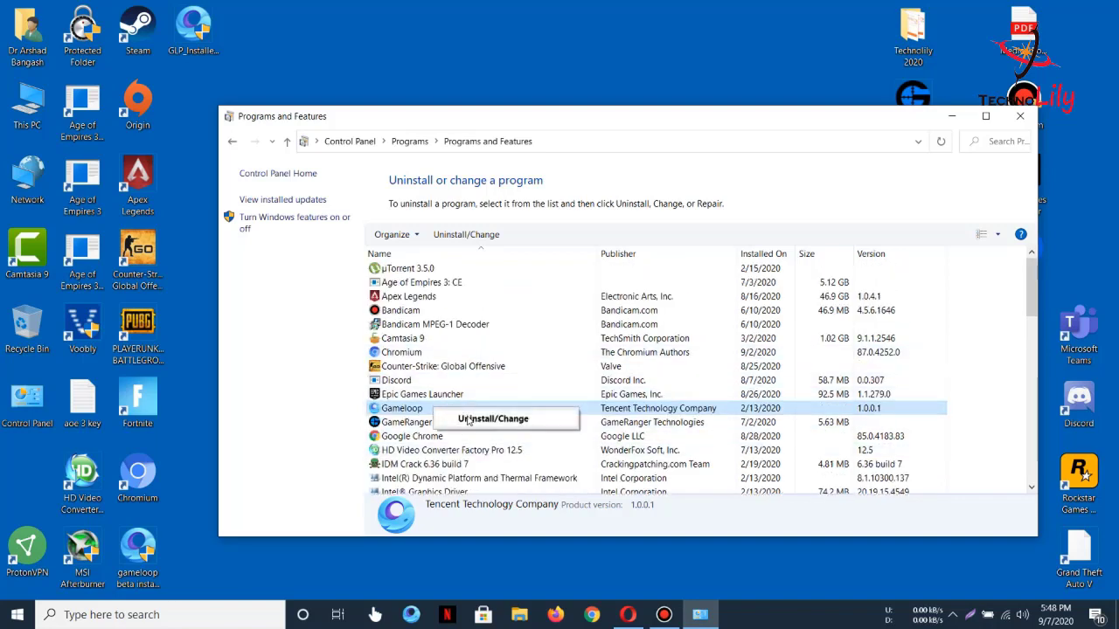
pyautogui.click(472, 420)
pyautogui.click(658, 320)
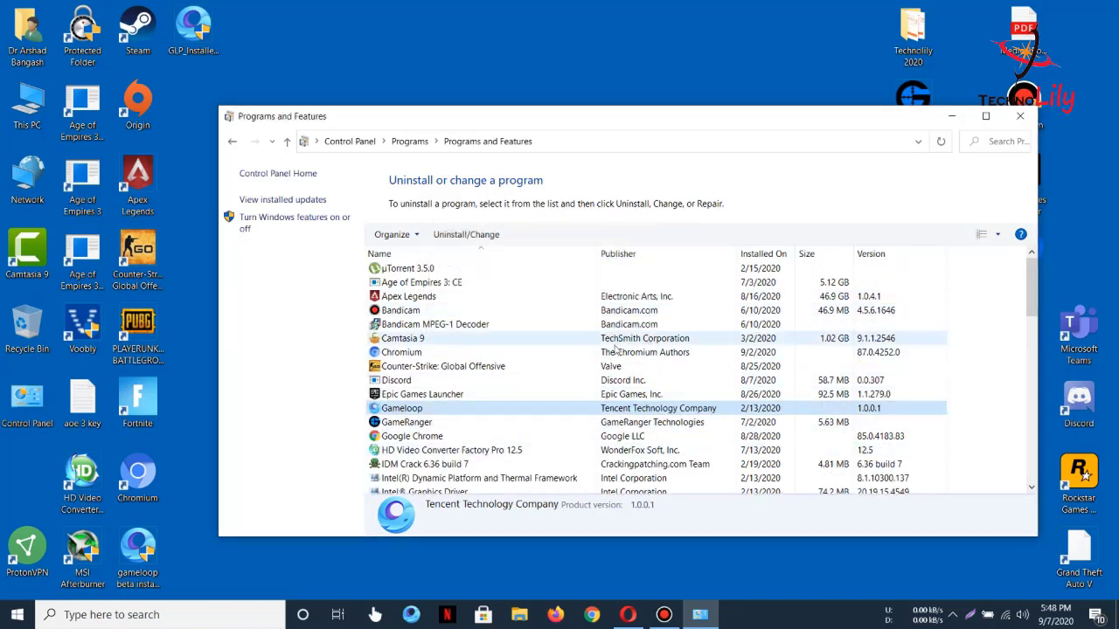
pyautogui.scroll(-15, 550, 359)
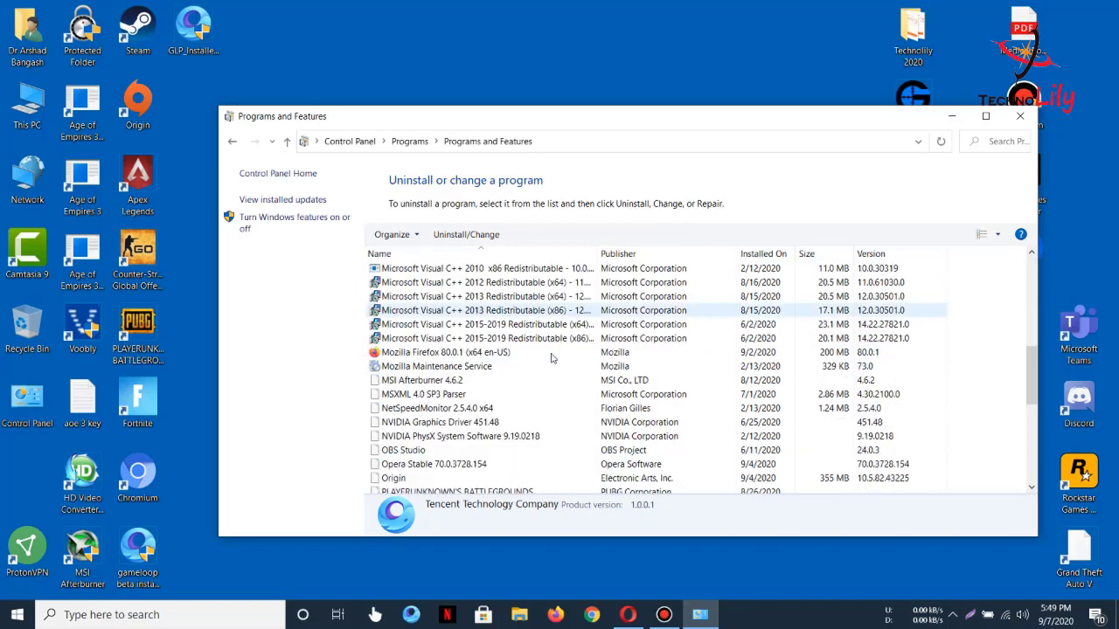
pyautogui.scroll(15, 550, 358)
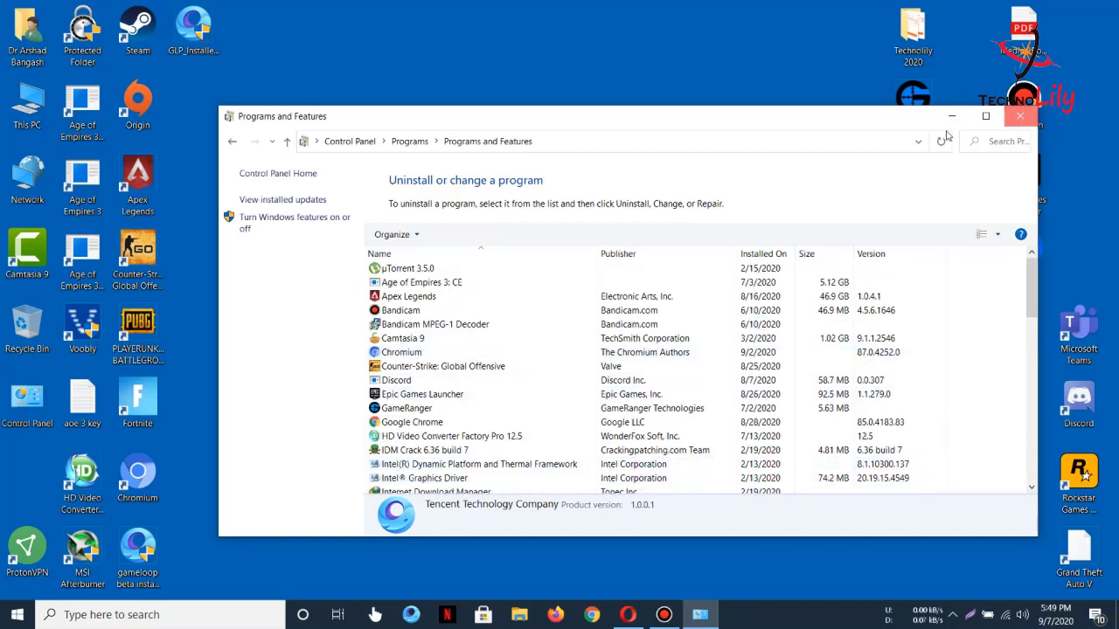
pyautogui.click(1020, 117)
# Step: Open Local Disk (C:) in File Explorer and check its Program Files folder for leftover Gameloop files
pyautogui.doubleClick(29, 120)
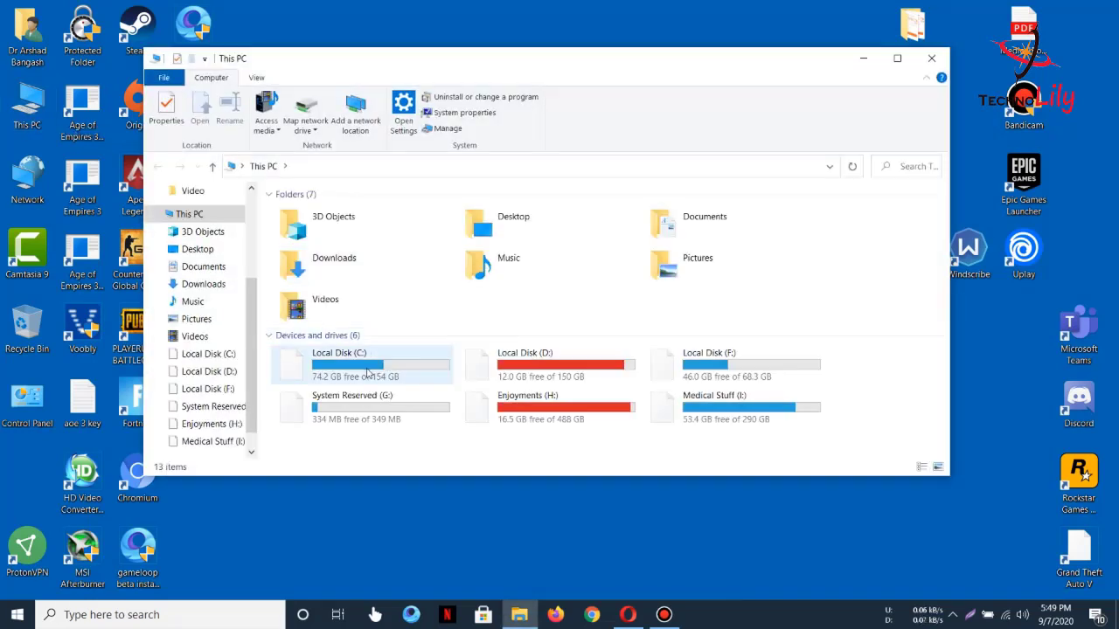
pyautogui.doubleClick(368, 374)
pyautogui.doubleClick(402, 292)
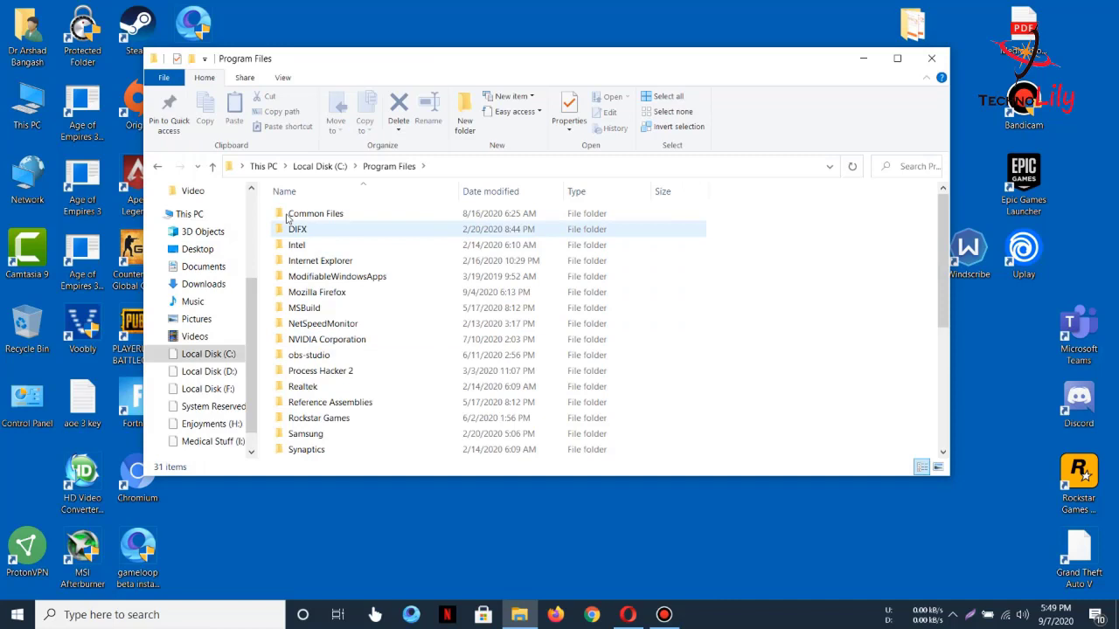
pyautogui.click(212, 166)
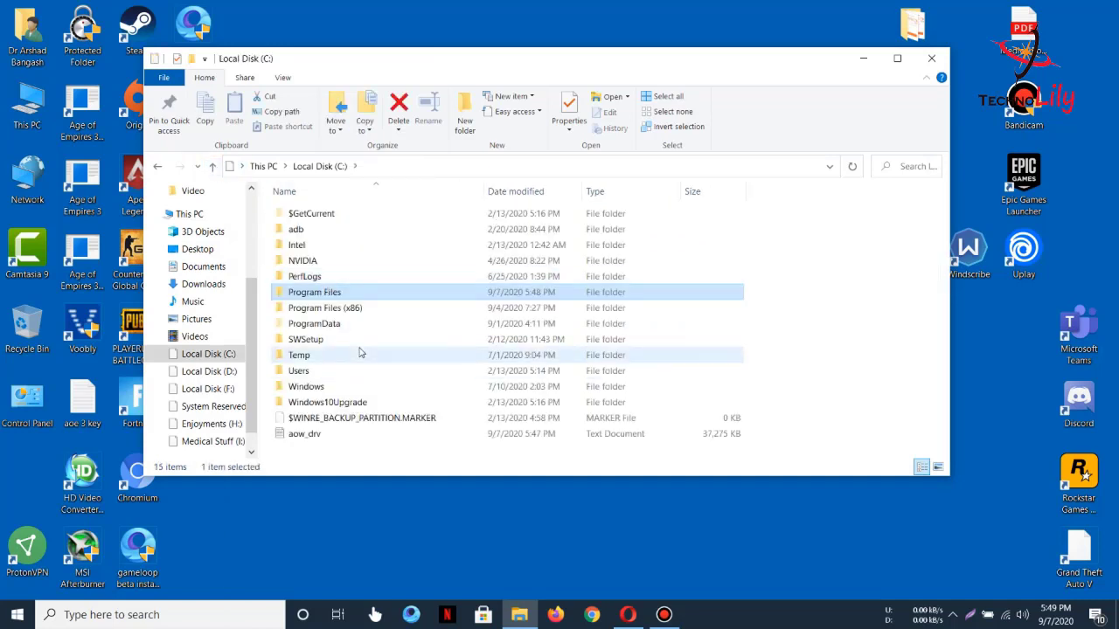
# Step: Permanently delete the TxGameDownload folder from the Temp folder on Local Disk (C:)
pyautogui.doubleClick(315, 355)
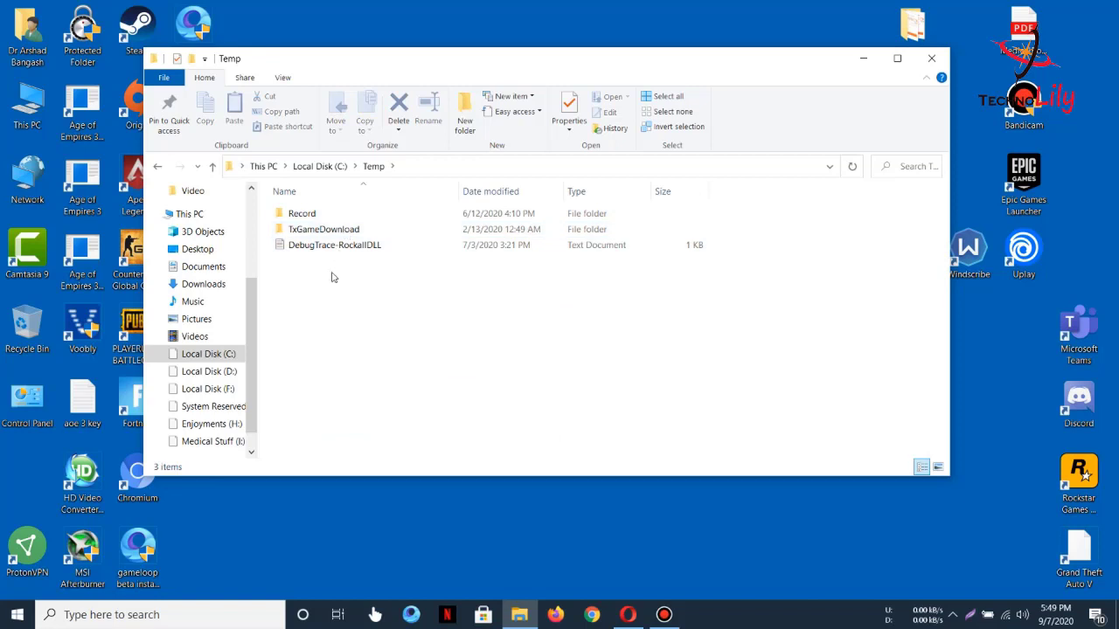
pyautogui.doubleClick(325, 229)
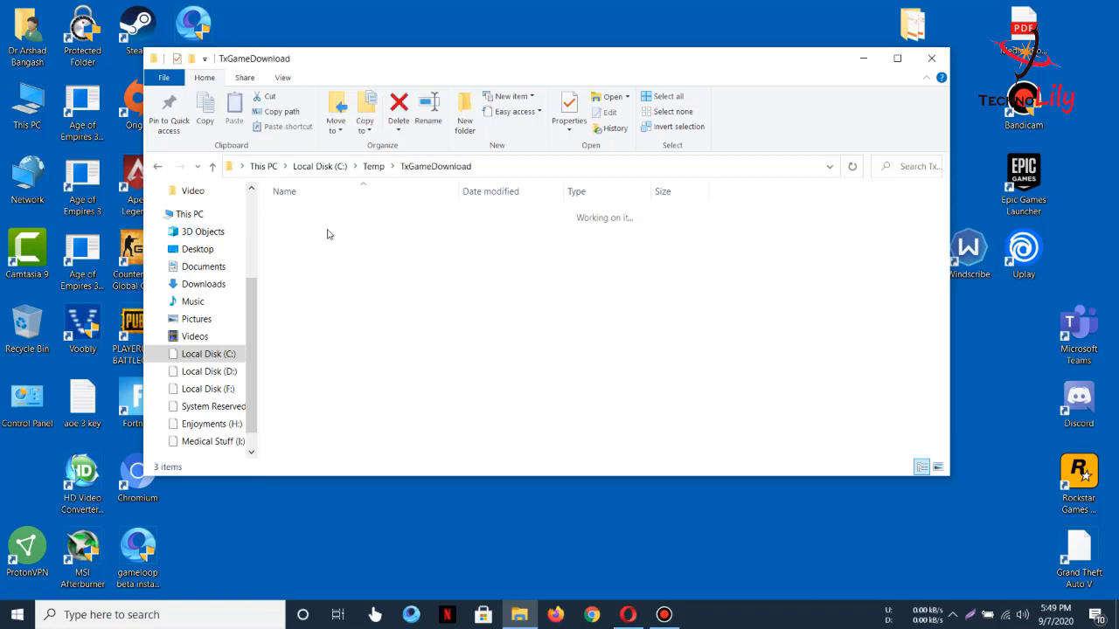
pyautogui.click(212, 168)
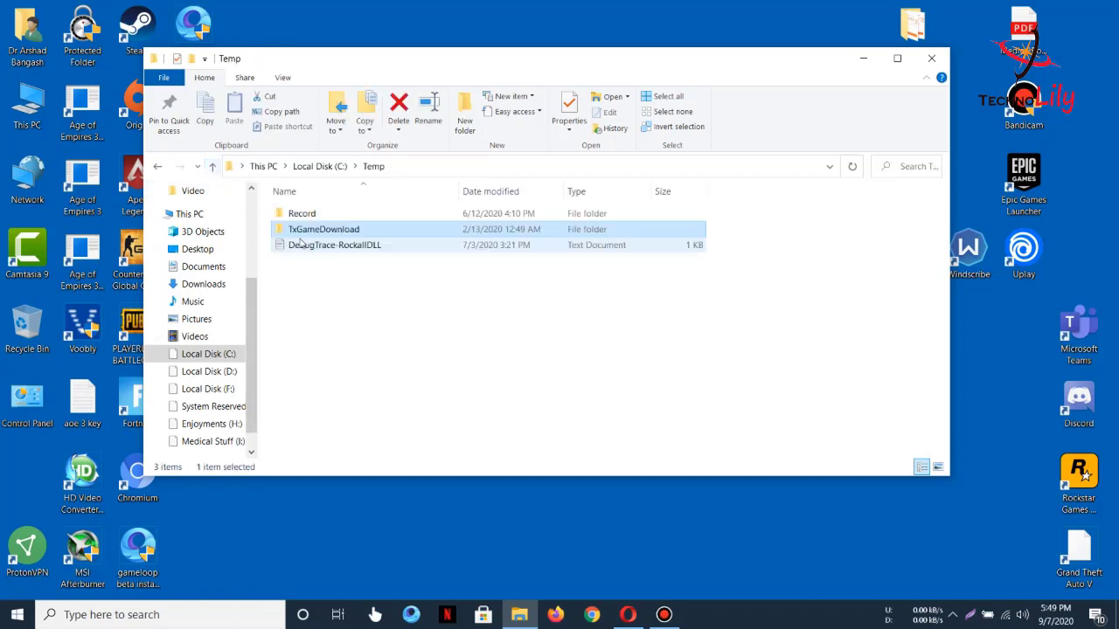
pyautogui.rightClick(316, 229)
pyautogui.press('Escape')
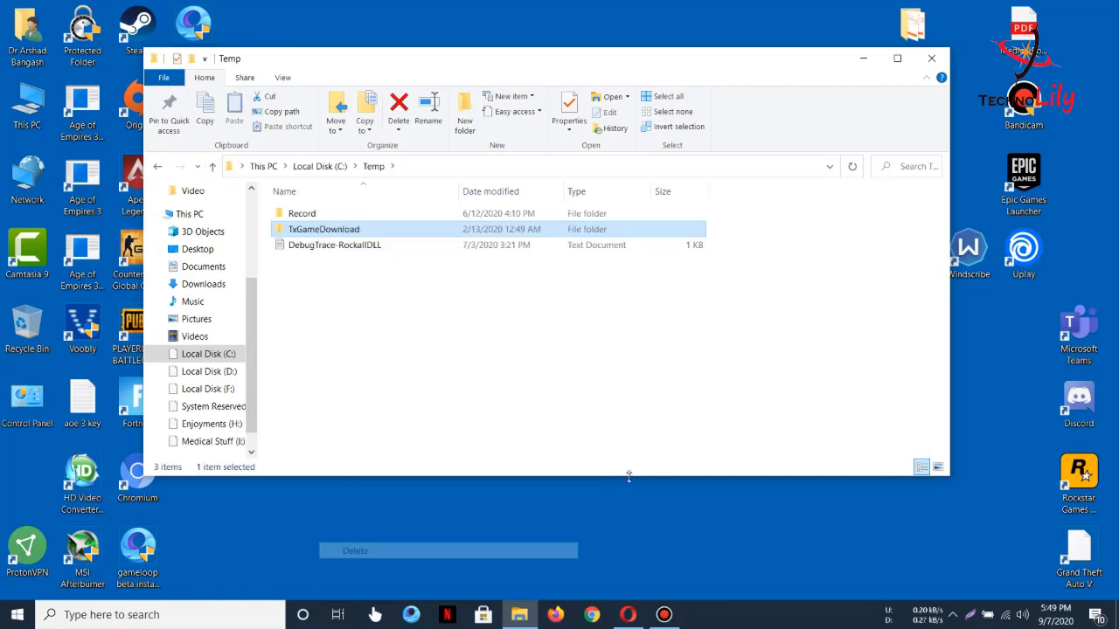
pyautogui.press('Delete')
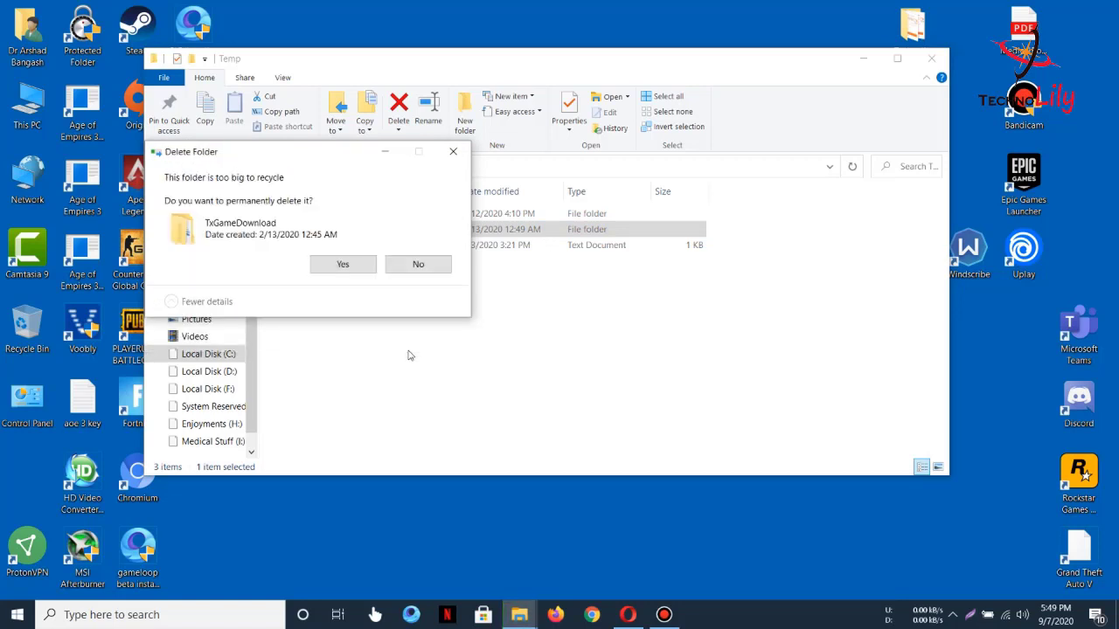
pyautogui.click(350, 271)
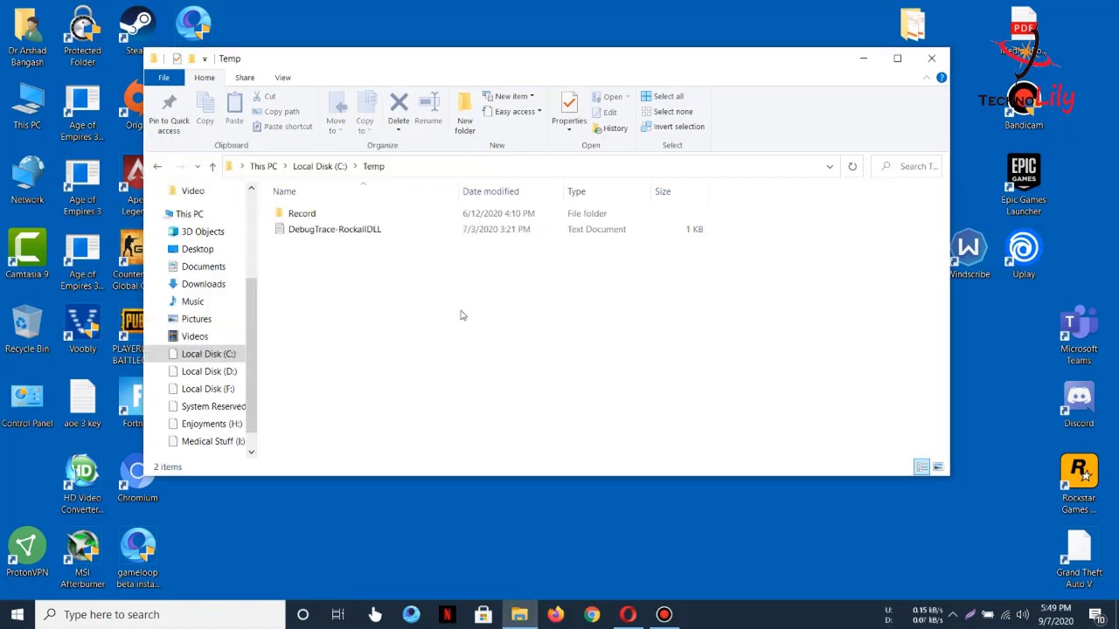
# Step: Delete the Record folder and the DebugTrace-RockallDLL file from Temp, and return to Local Disk (C:)
pyautogui.moveTo(299, 278); pyautogui.dragTo(319, 209)
pyautogui.rightClick(319, 210)
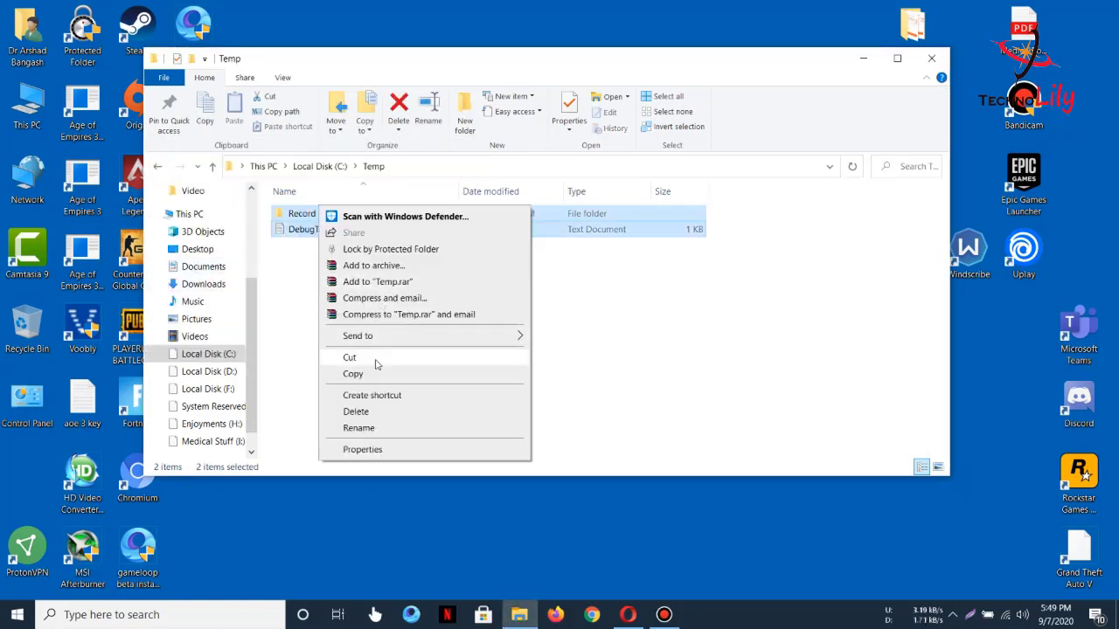
pyautogui.click(354, 412)
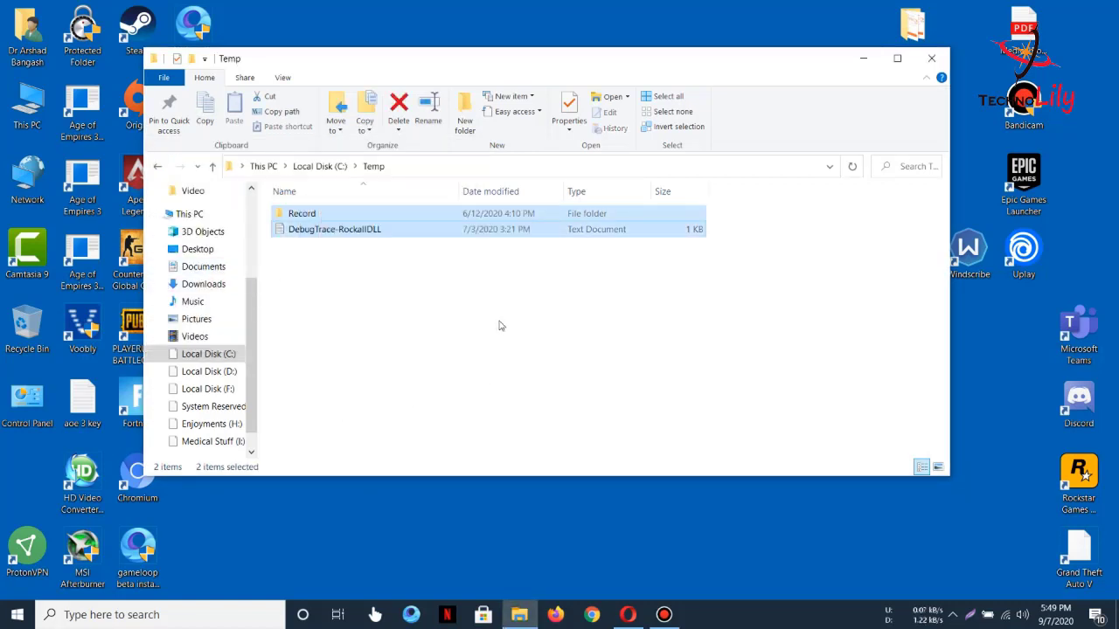
pyautogui.click(212, 166)
# Step: Empty the Recycle Bin and confirm the permanent deletion
pyautogui.rightClick(27, 322)
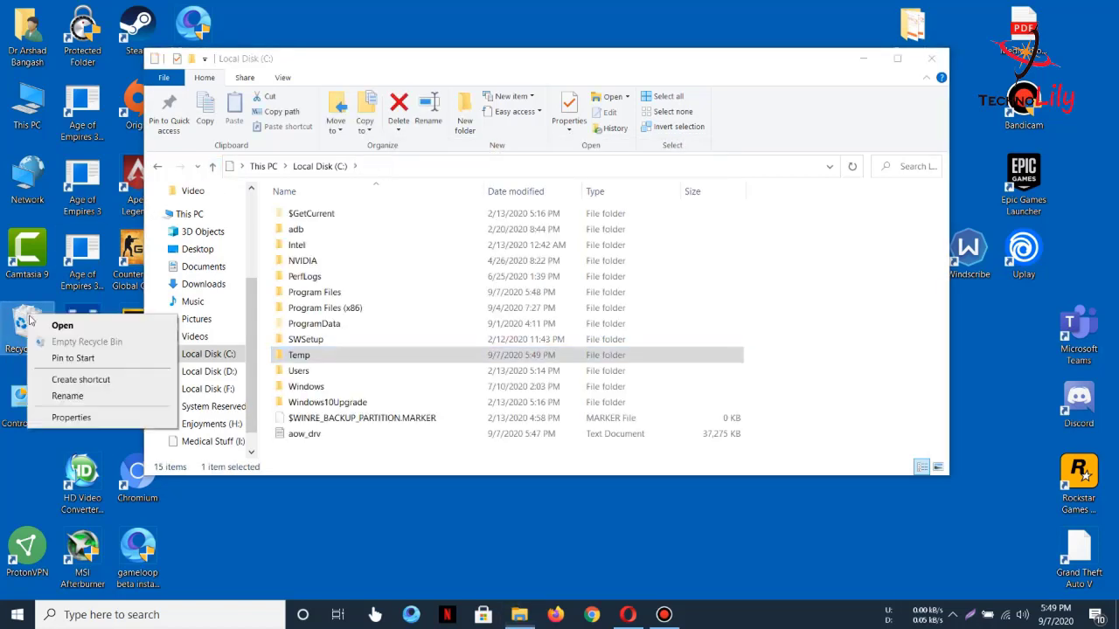
pyautogui.click(86, 342)
pyautogui.click(612, 321)
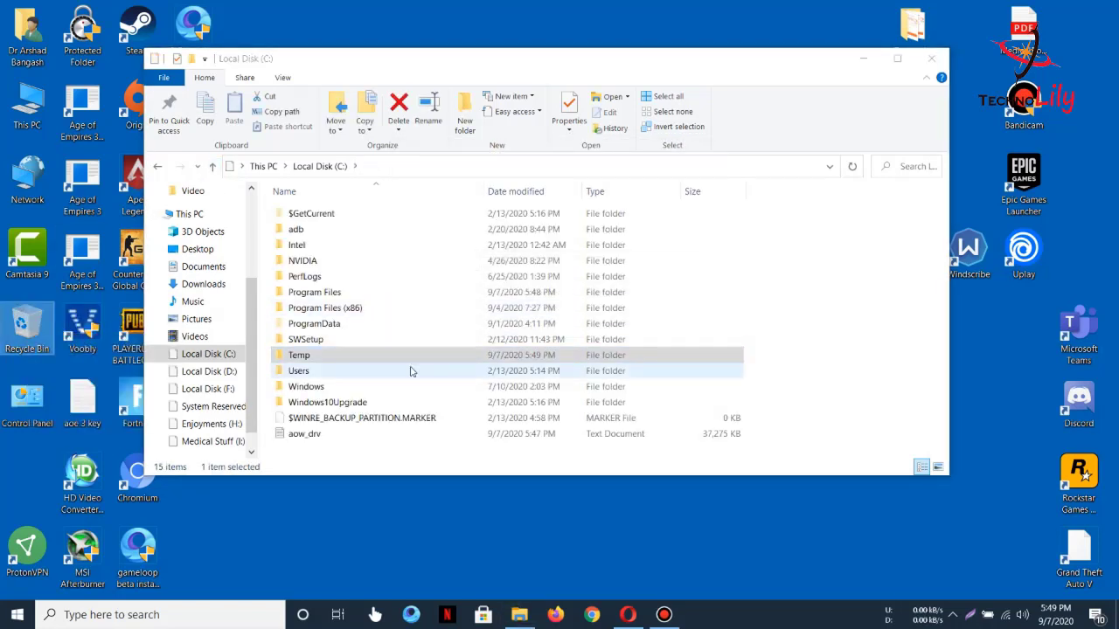
# Step: Check the contents of the Temp folder on Local Disk (C:) and close the File Explorer window
pyautogui.click(374, 324)
pyautogui.click(313, 354)
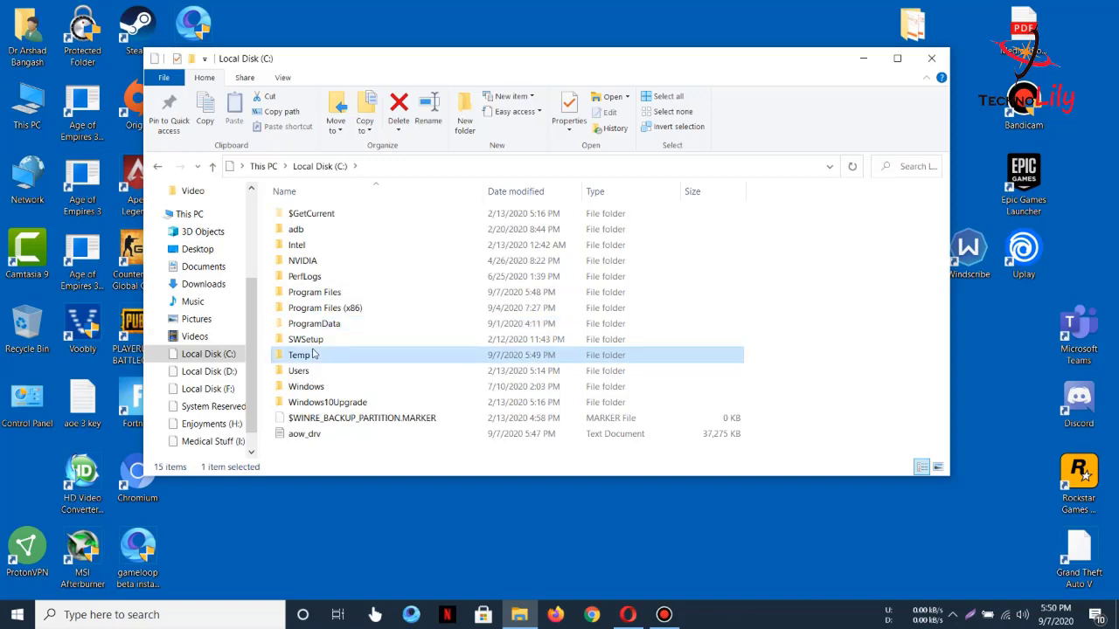
pyautogui.doubleClick(313, 354)
pyautogui.click(213, 166)
pyautogui.hotkey('alt', 'F4')
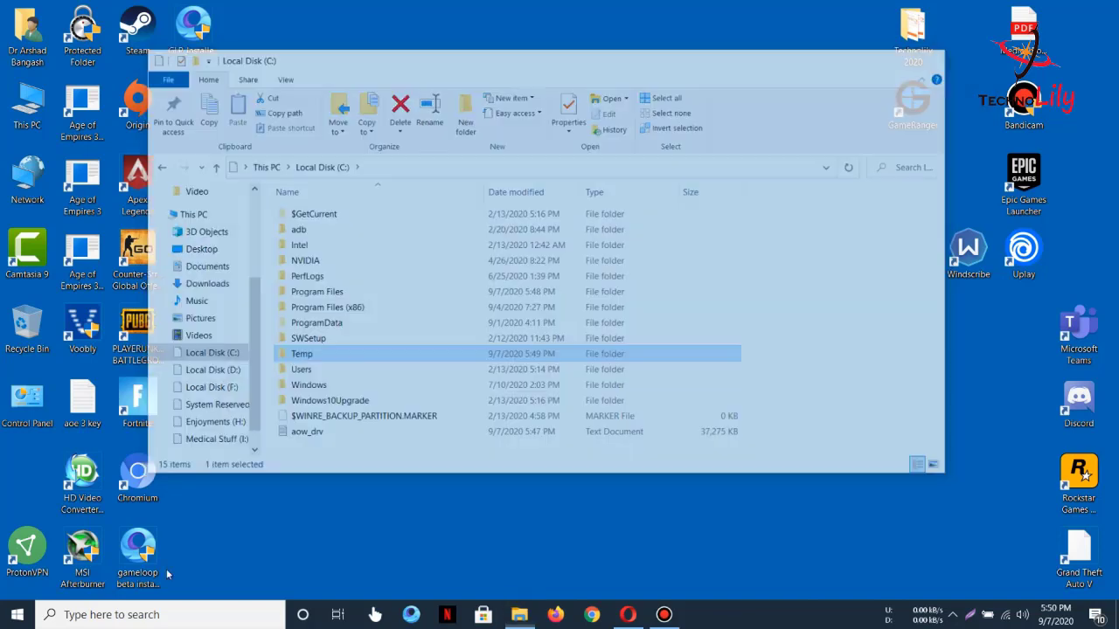
# Step: Use the Run app to open the current user's AppData\Local\Temp folder
pyautogui.press('super+s')
pyautogui.write('run')
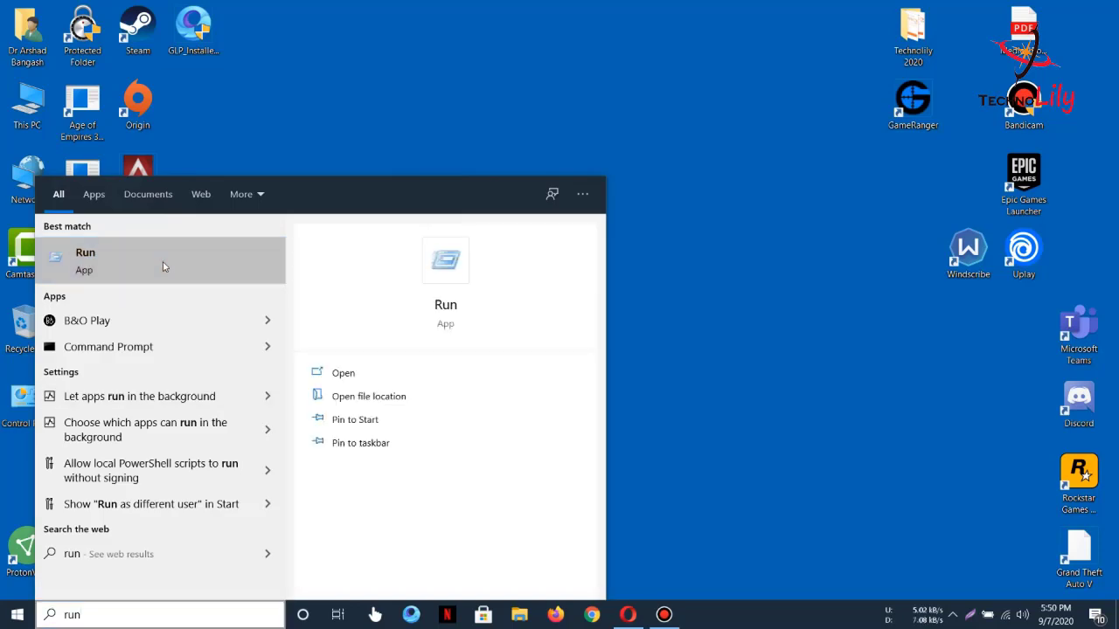
pyautogui.click(163, 267)
pyautogui.click(112, 570)
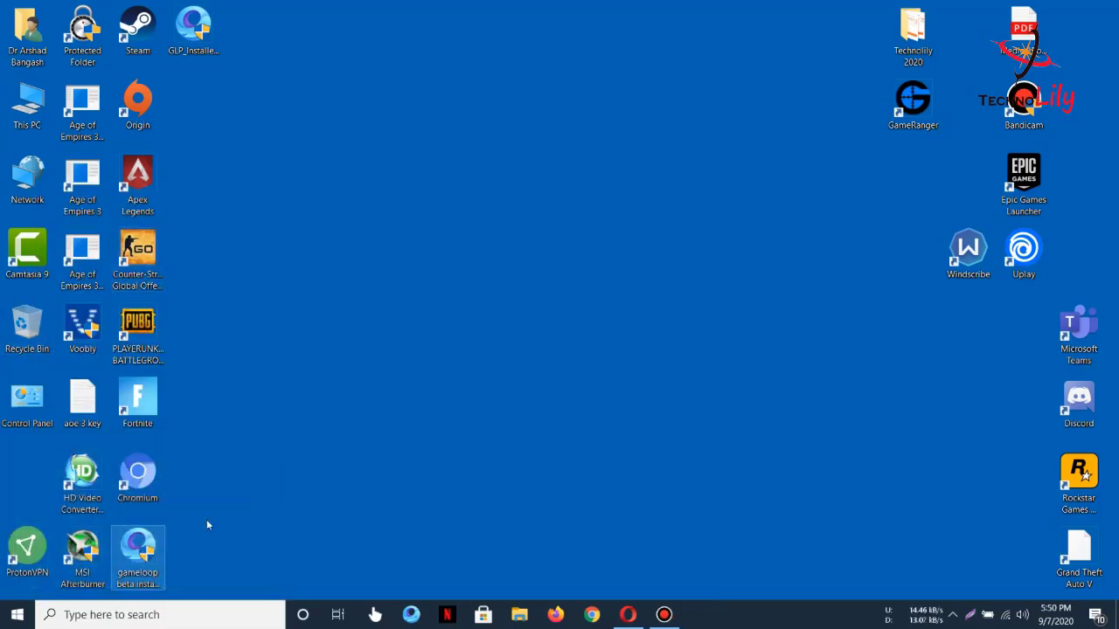
# Step: Delete all files and folders in the user's AppData\Local\Temp folder
pyautogui.hotkey('ctrl', 'a')
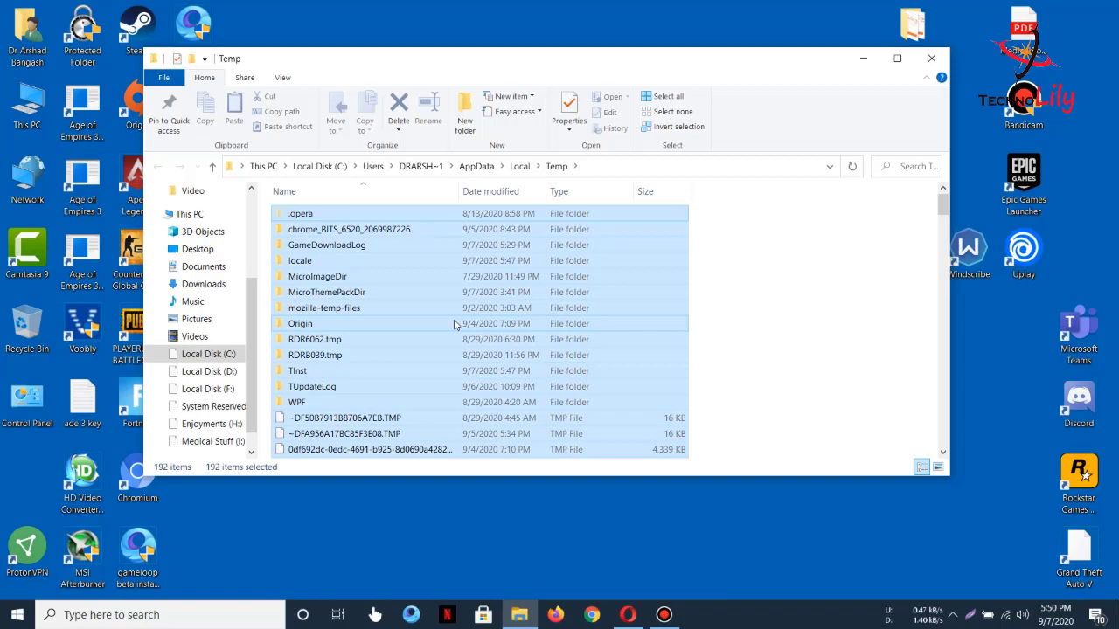
pyautogui.rightClick(391, 266)
pyautogui.click(429, 527)
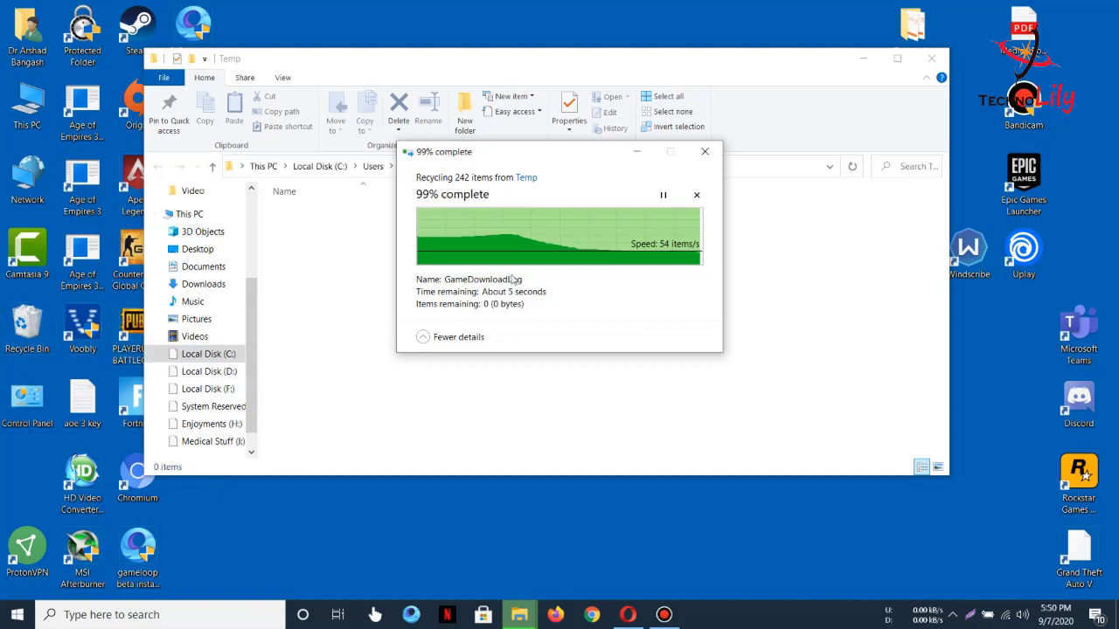
# Step: Empty the Recycle Bin permanently and close the File Explorer window showing the user's local folders
pyautogui.rightClick(19, 331)
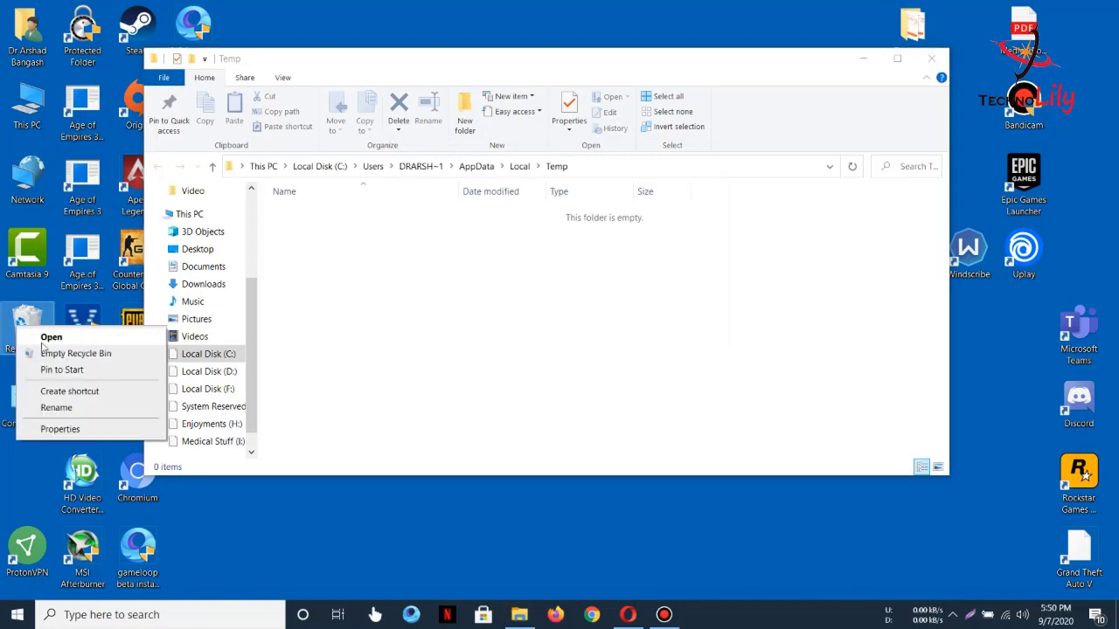
pyautogui.click(59, 352)
pyautogui.click(614, 320)
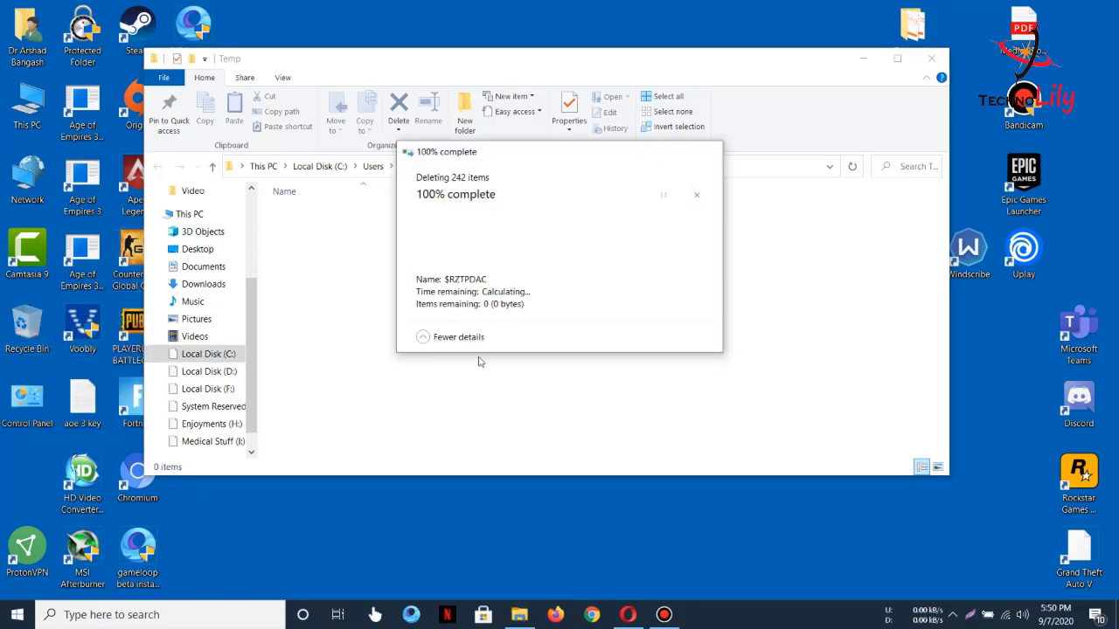
pyautogui.click(212, 168)
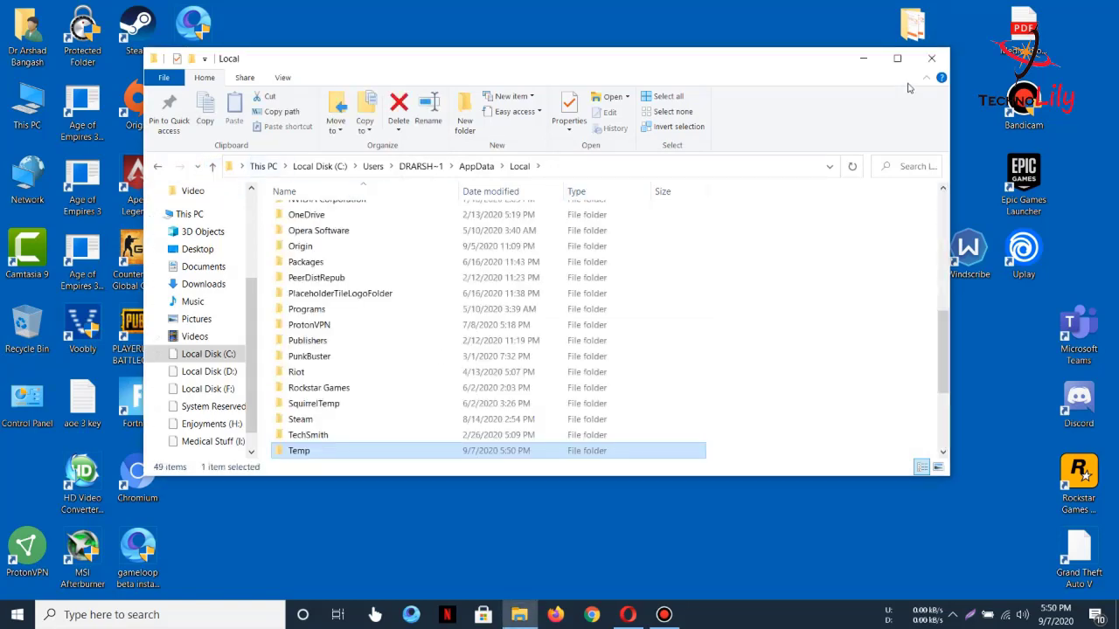
pyautogui.click(931, 57)
# Step: Open the properties of Local Disk (C:) from This PC and start Disk Cleanup for that drive
pyautogui.doubleClick(30, 107)
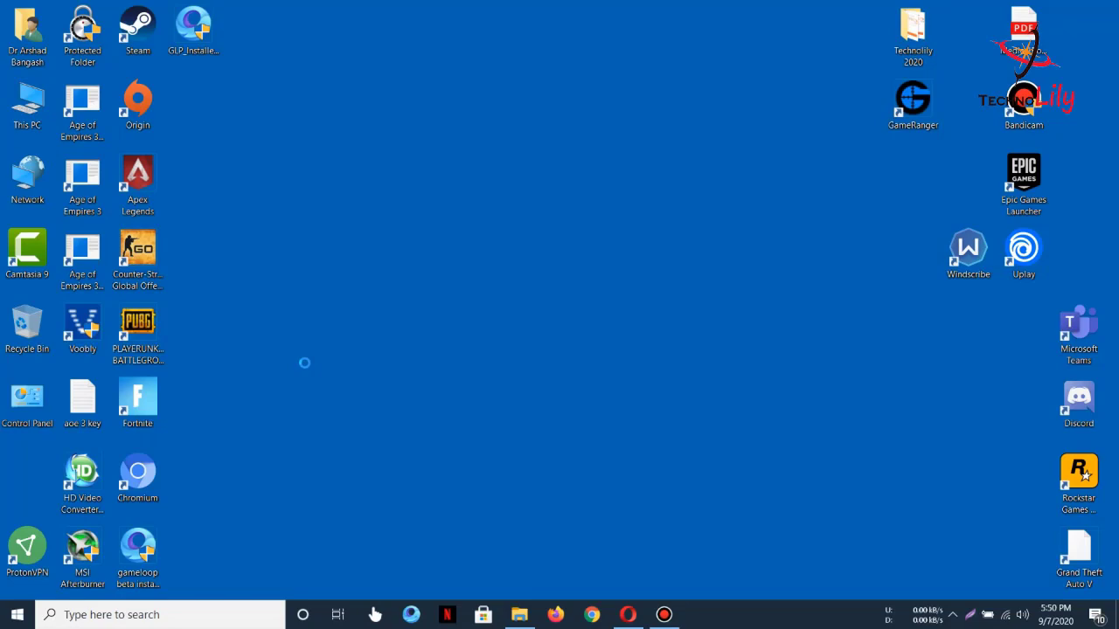
pyautogui.click(357, 377)
pyautogui.rightClick(357, 378)
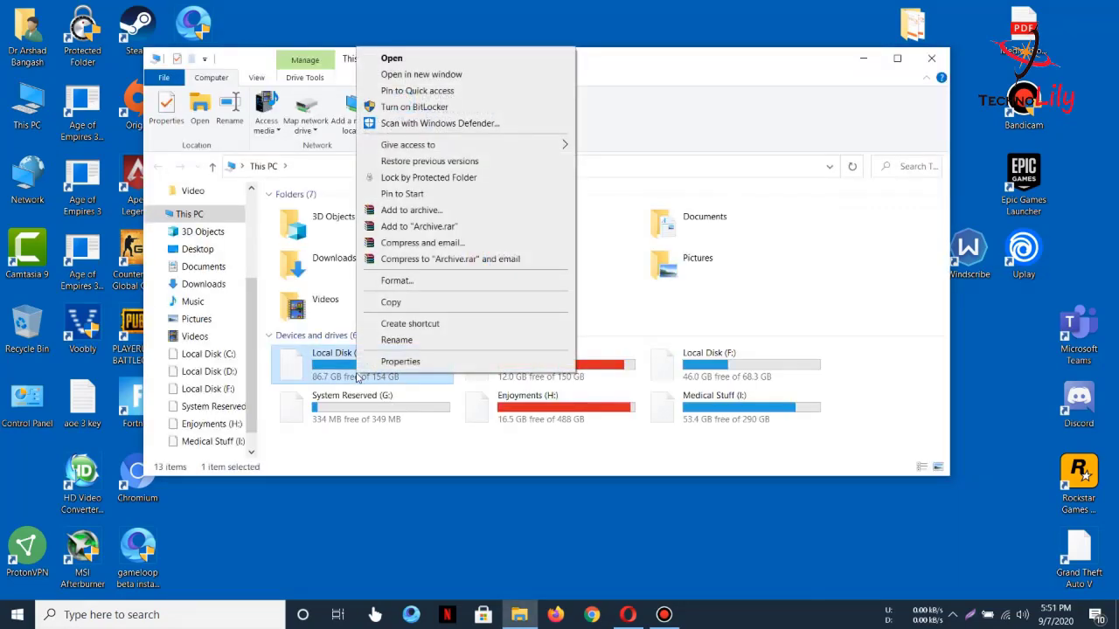
pyautogui.click(401, 361)
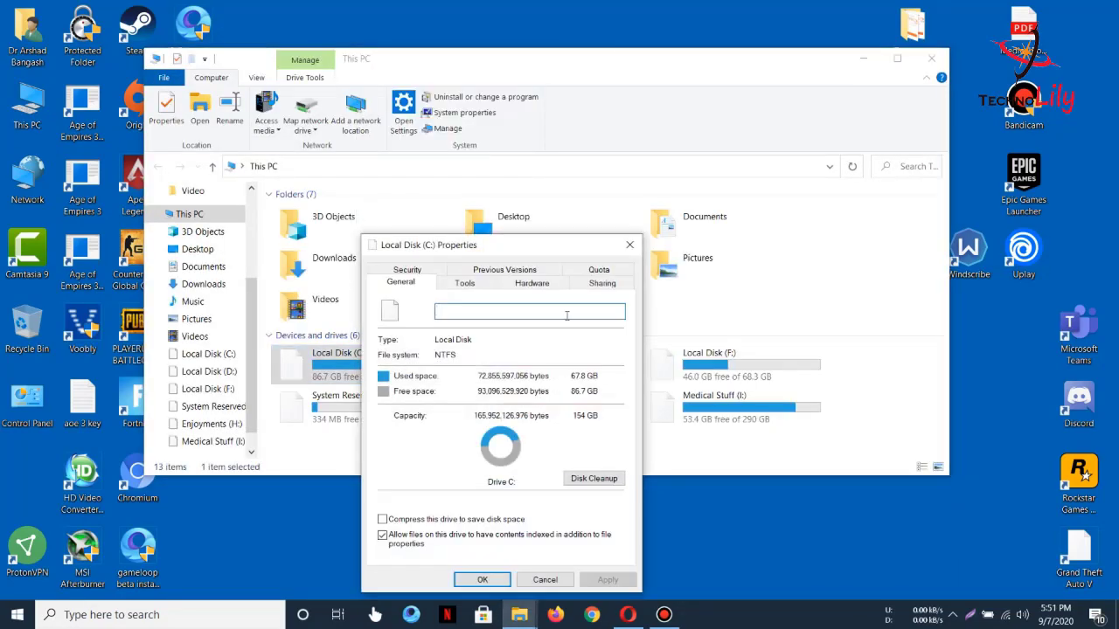
pyautogui.click(579, 478)
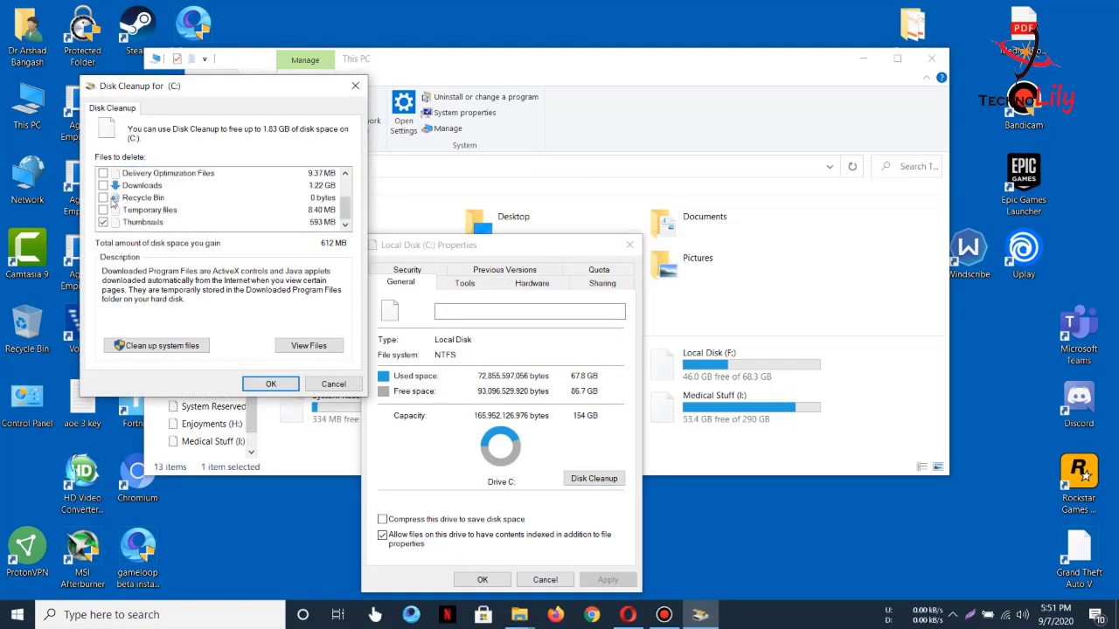
# Step: Mark all file categories, including Downloads, Recycle Bin, Temporary files and Thumbnails, permanently delete them, and close the drive's properties
pyautogui.scroll(-1, 102, 215)
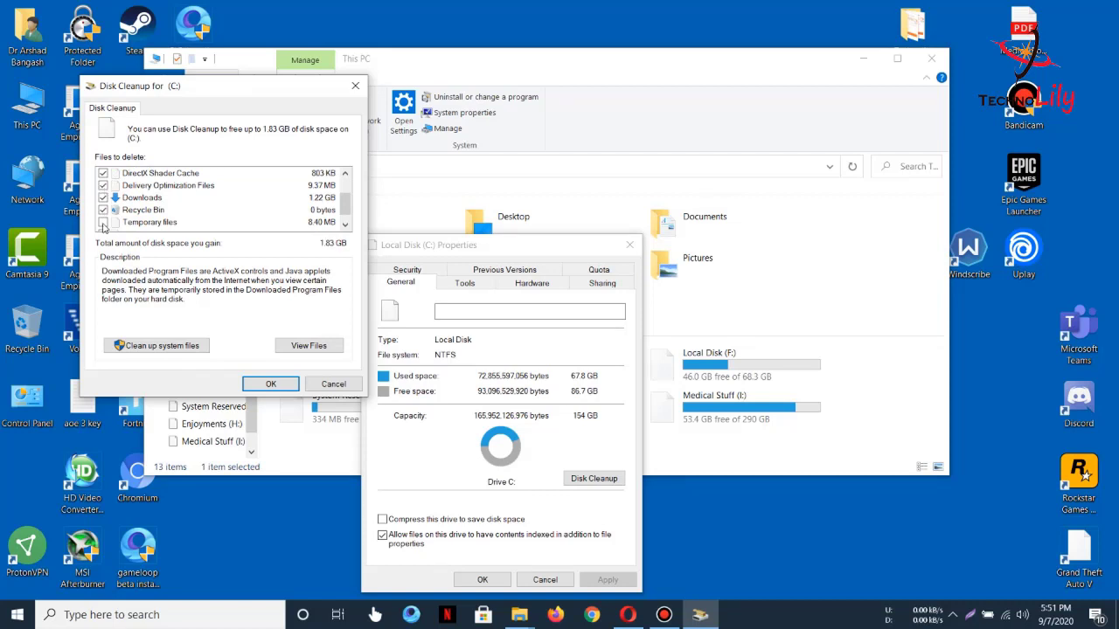
pyautogui.scroll(-1, 156, 224)
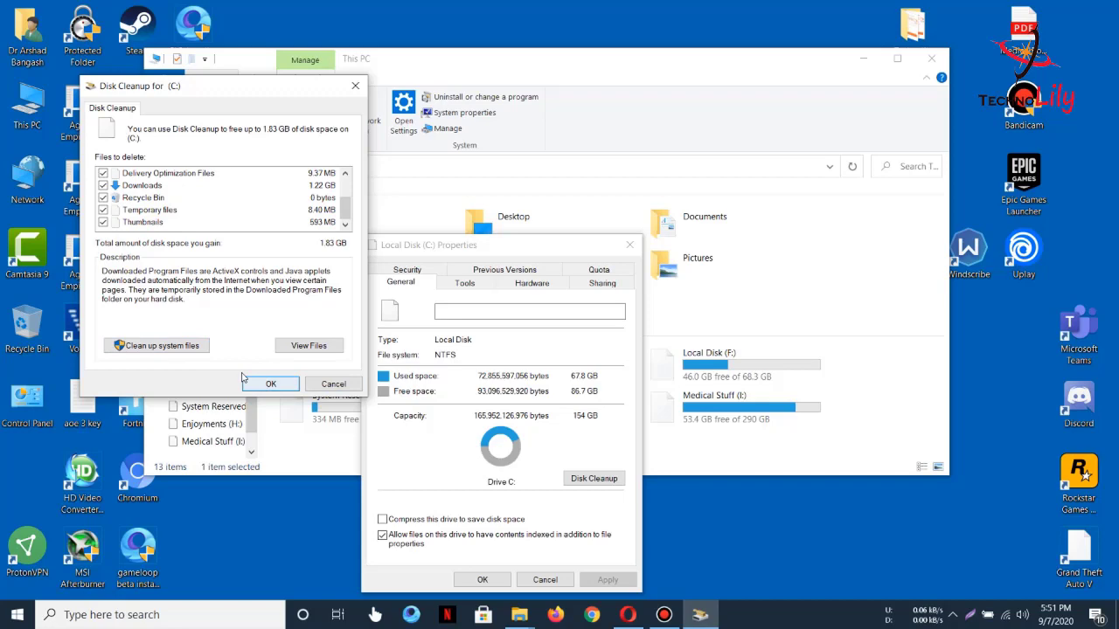
pyautogui.click(267, 383)
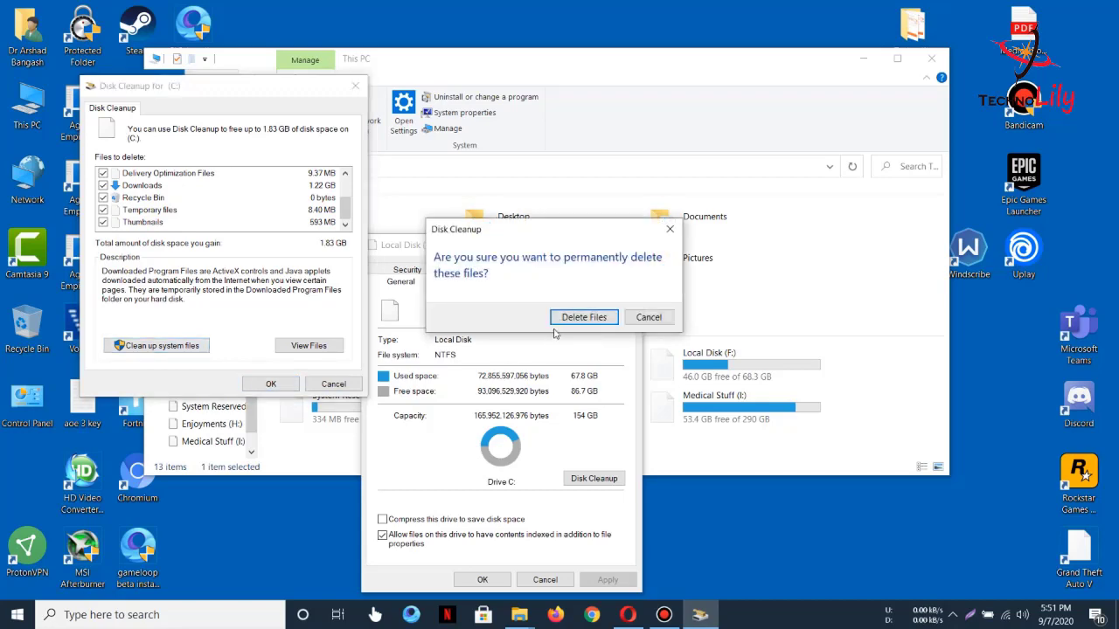
pyautogui.click(564, 320)
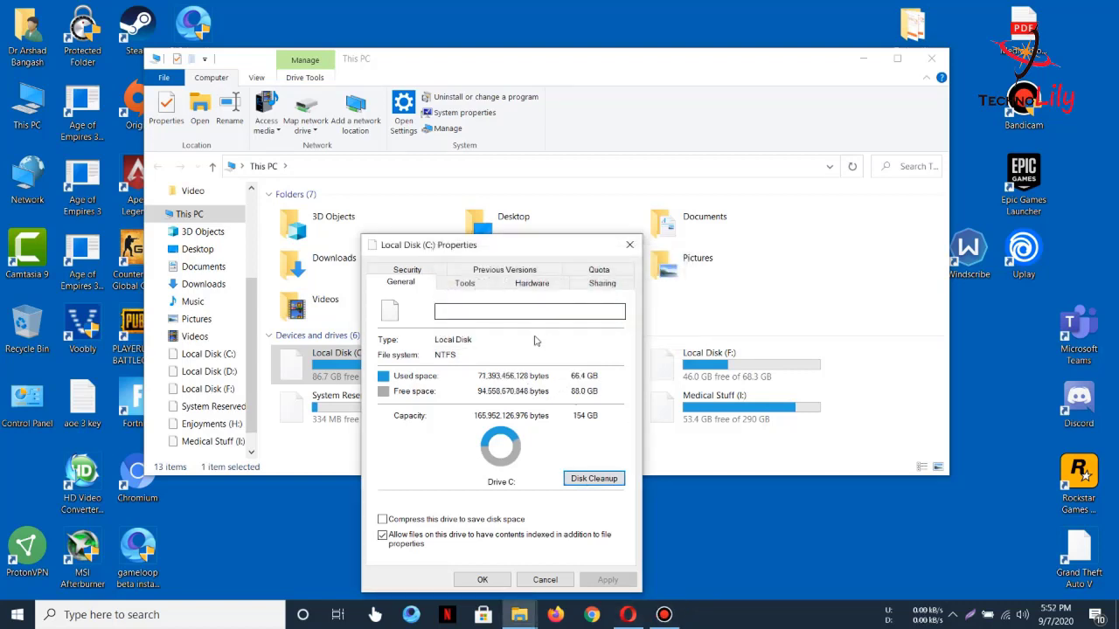
pyautogui.click(628, 247)
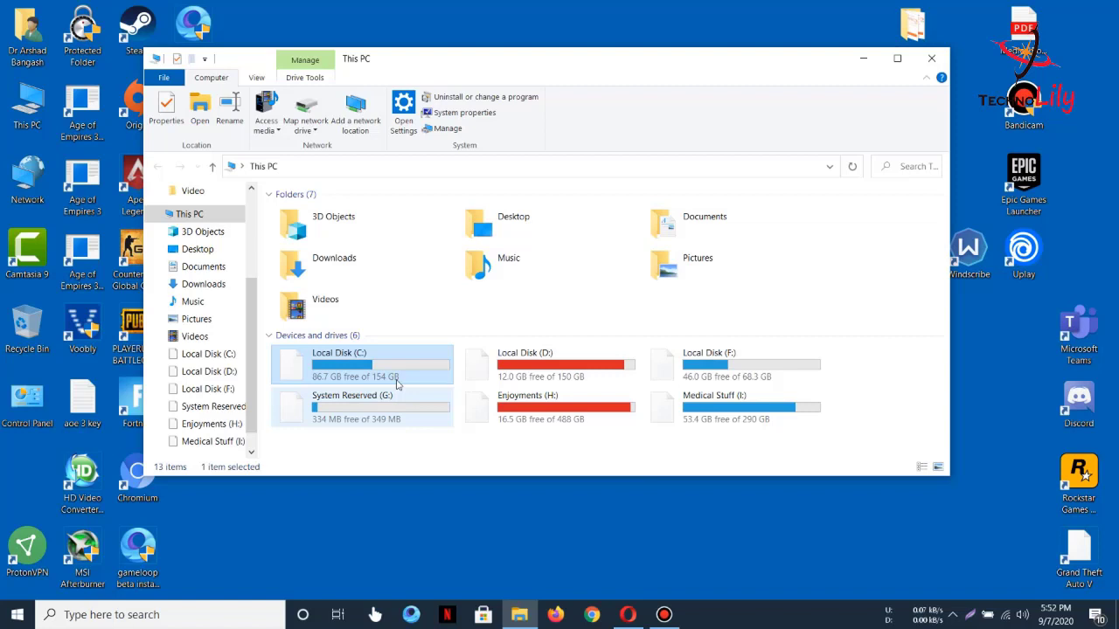
# Step: Open Local Disk (C:), search it for "APP data", and return to the drive's folder list
pyautogui.doubleClick(375, 369)
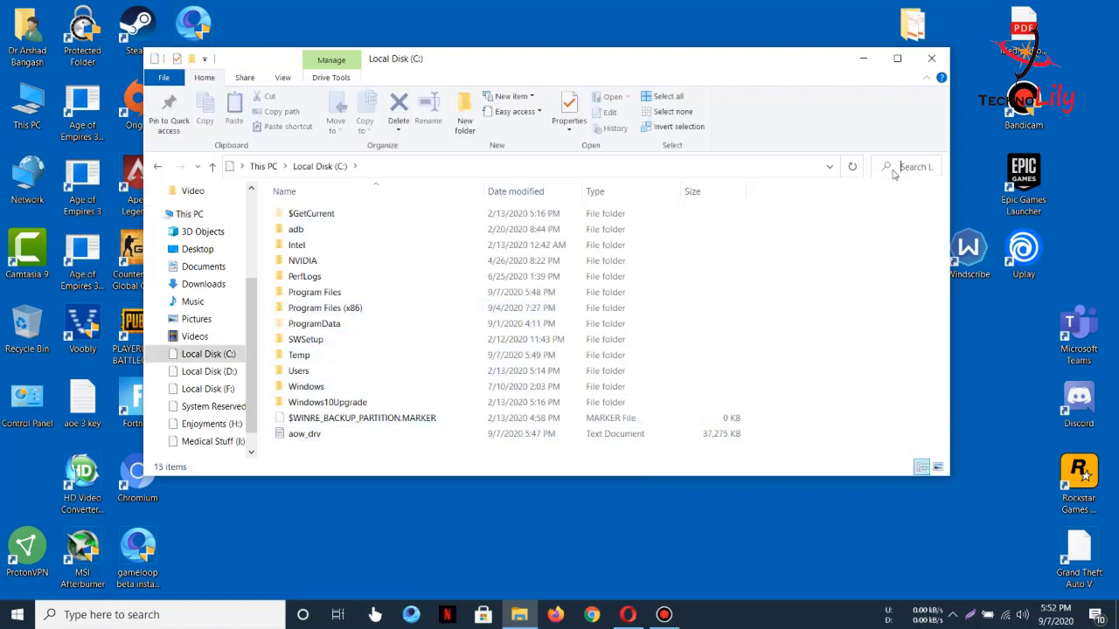
pyautogui.write('appm')
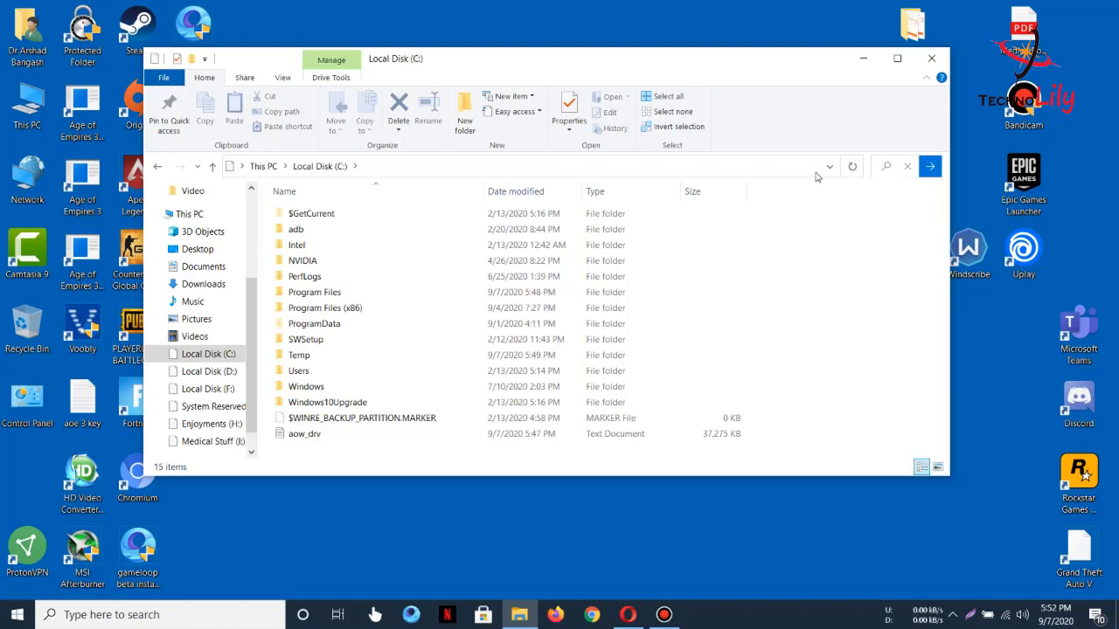
pyautogui.press('Return')
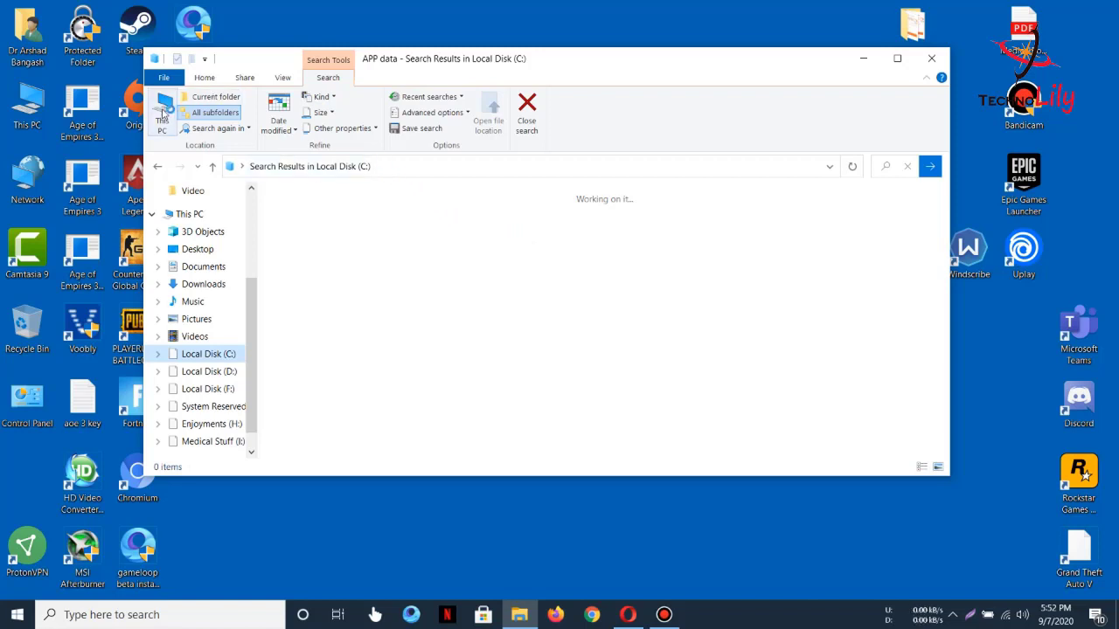
pyautogui.click(158, 166)
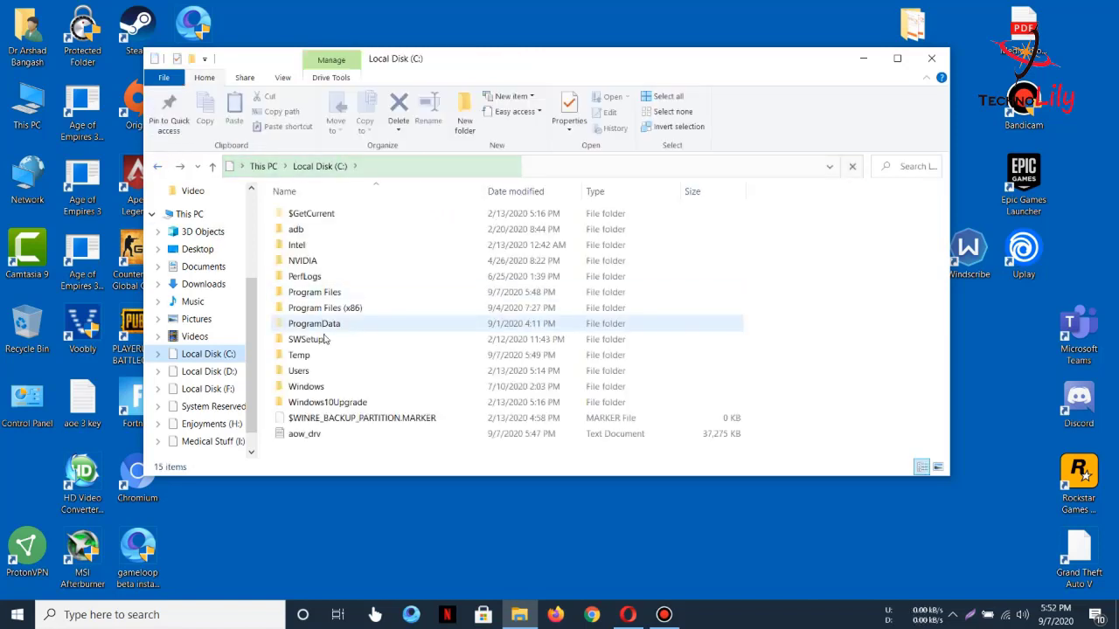
# Step: Open the AppData\Local folder inside the current user's folder under Users
pyautogui.doubleClick(301, 371)
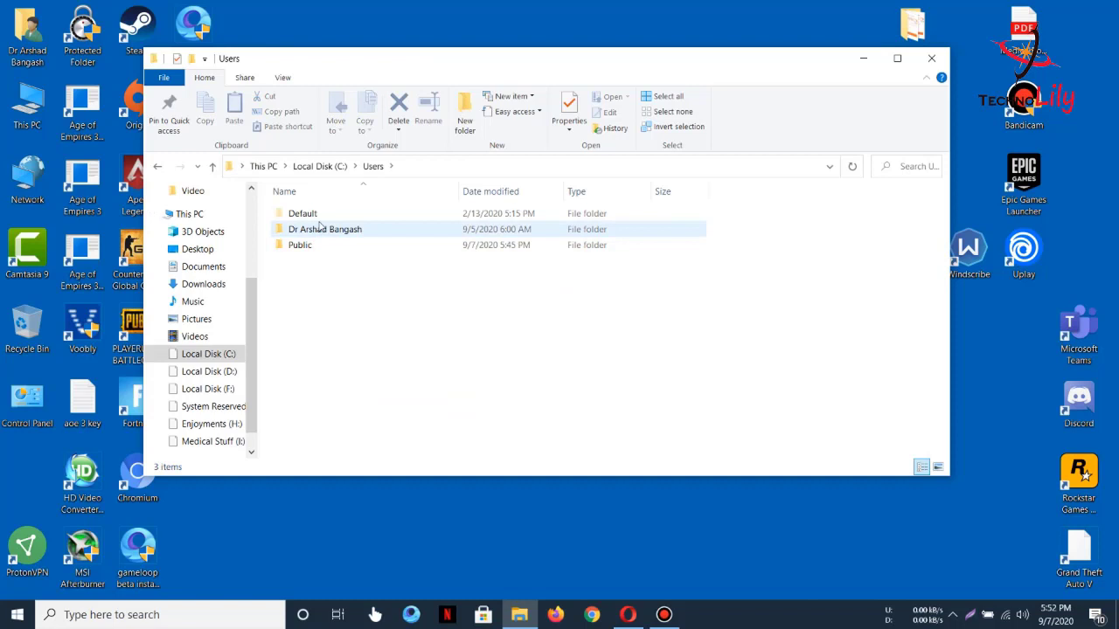
pyautogui.doubleClick(327, 231)
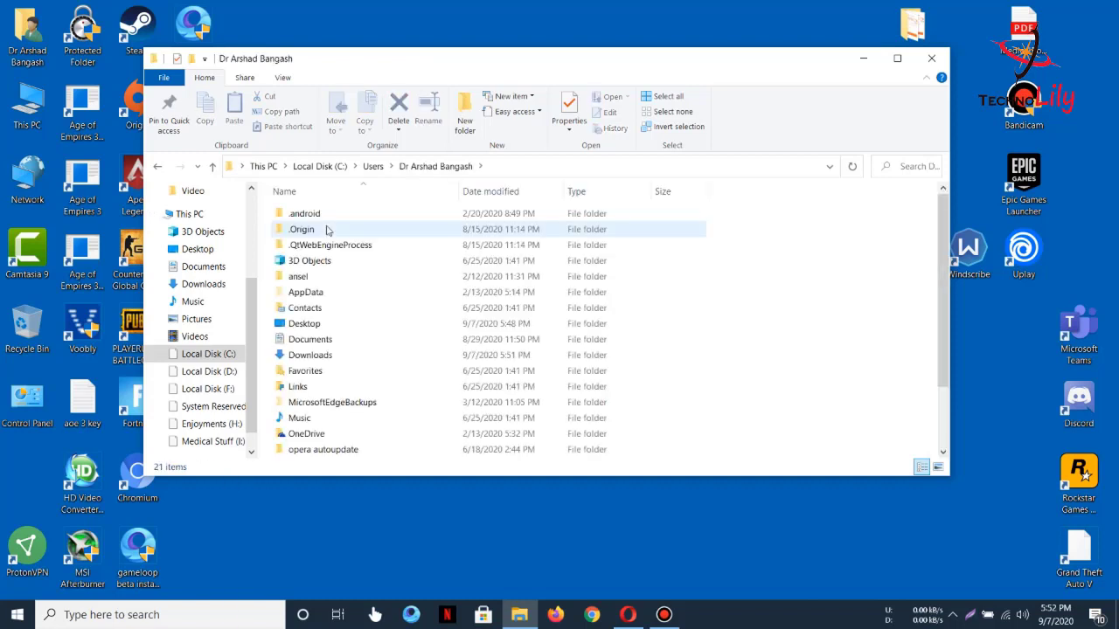
pyautogui.scroll(-2, 314, 288)
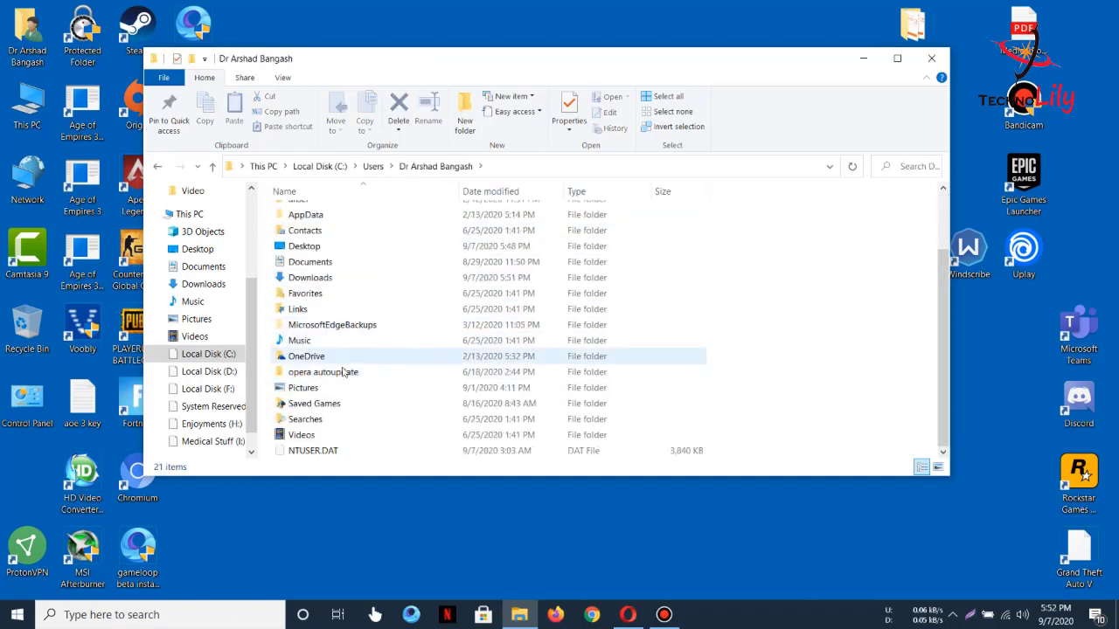
pyautogui.click(328, 219)
pyautogui.doubleClick(328, 219)
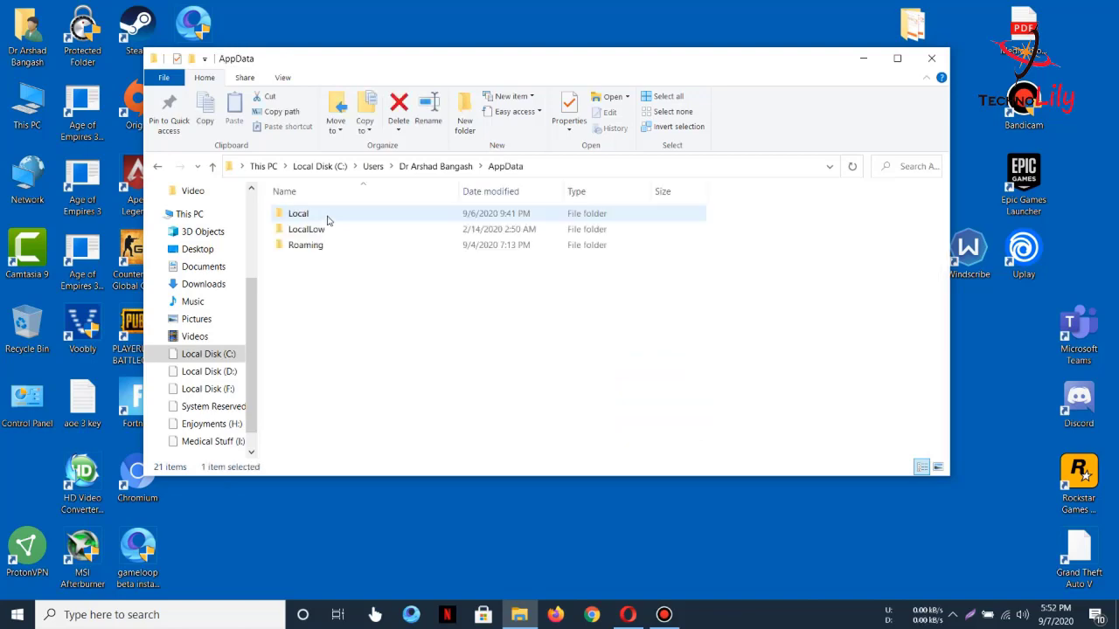
pyautogui.click(310, 221)
pyautogui.doubleClick(311, 219)
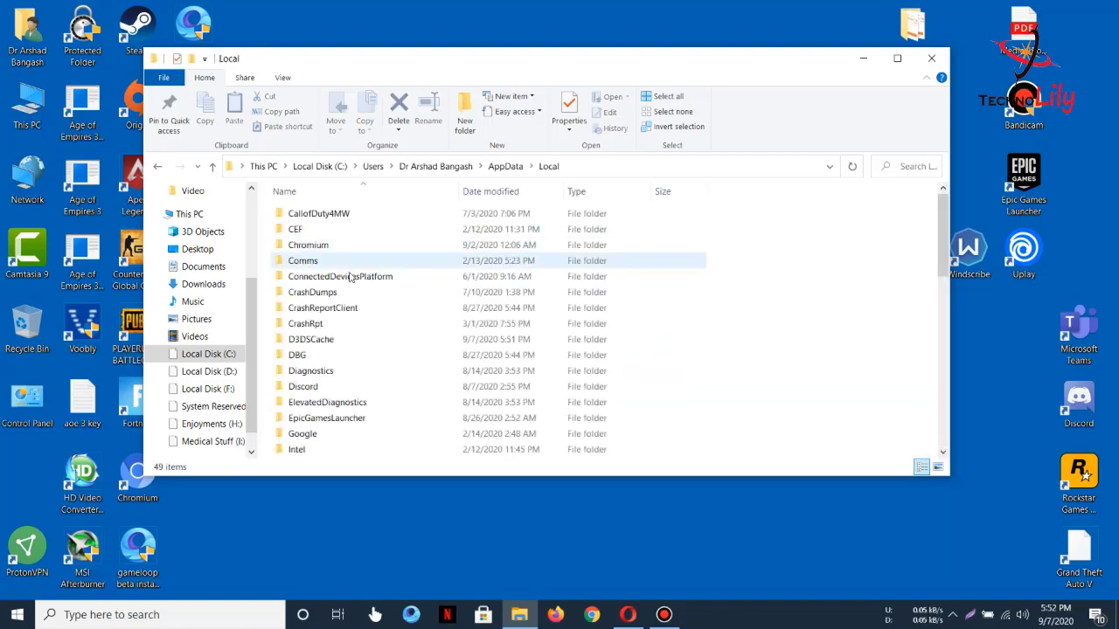
# Step: Look inside the Tencent folder in AppData\Local, return to Local, and delete the Tencent folder
pyautogui.scroll(-10, 350, 402)
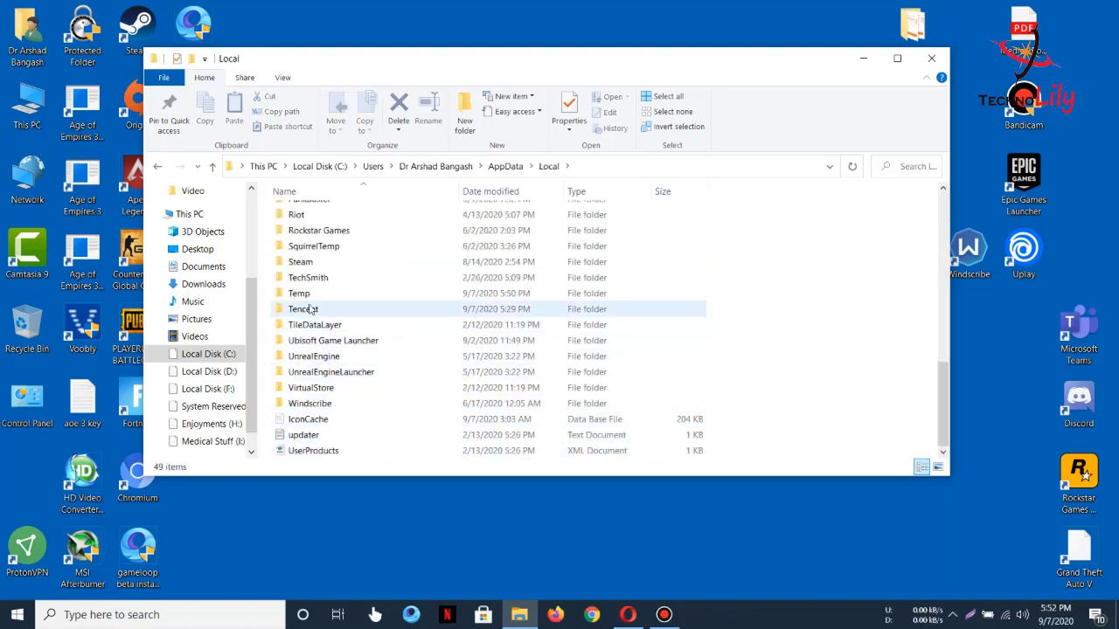
pyautogui.click(332, 308)
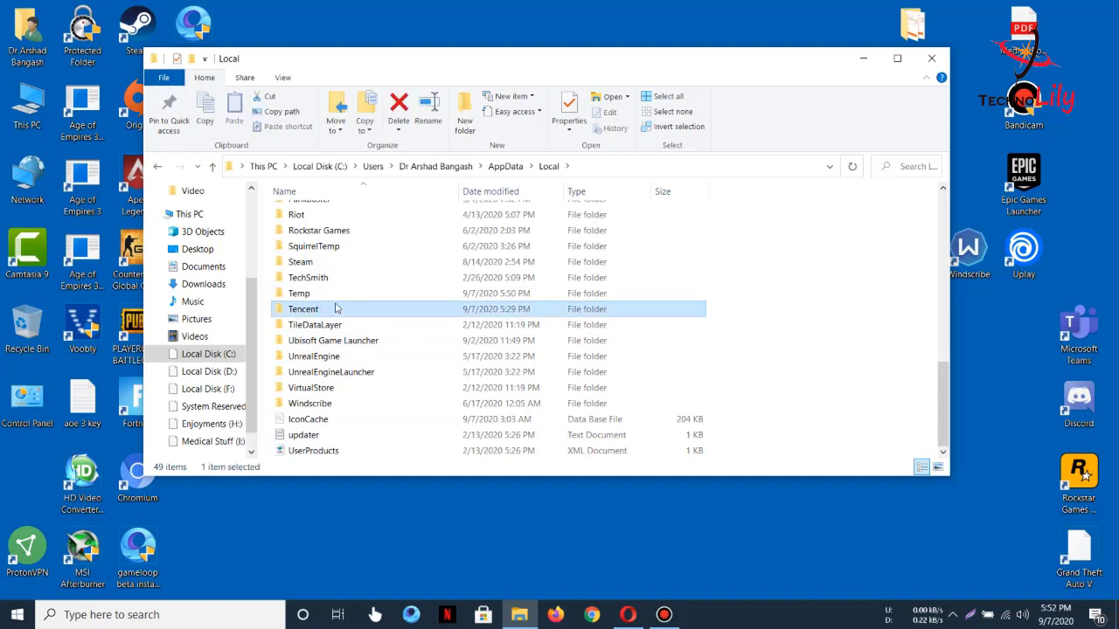
pyautogui.doubleClick(336, 309)
pyautogui.click(213, 166)
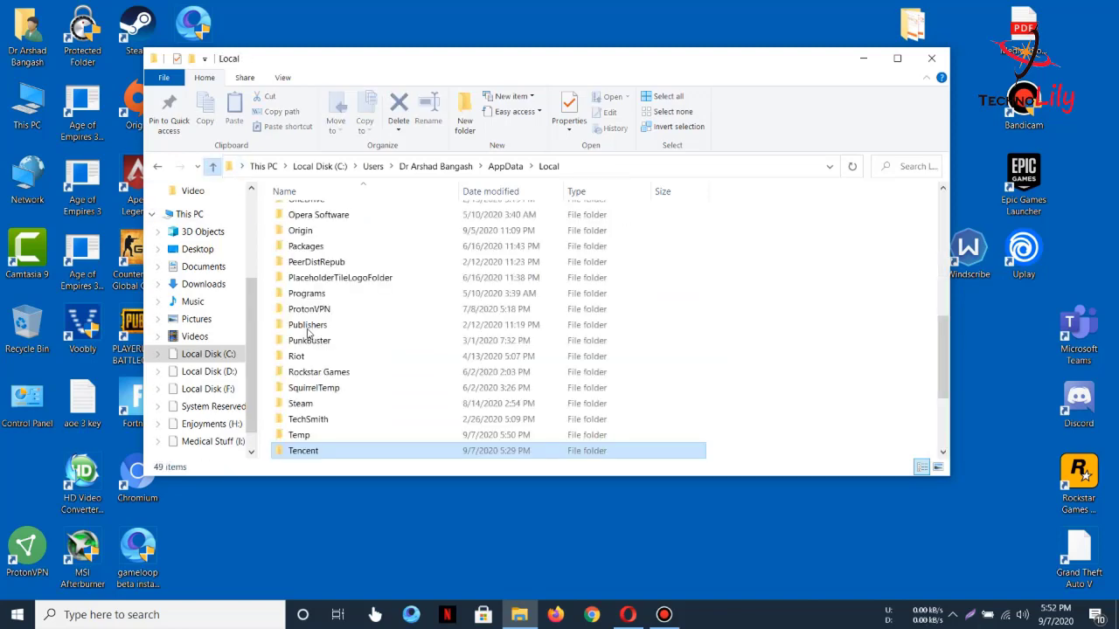
pyautogui.scroll(-2, 306, 411)
pyautogui.rightClick(302, 356)
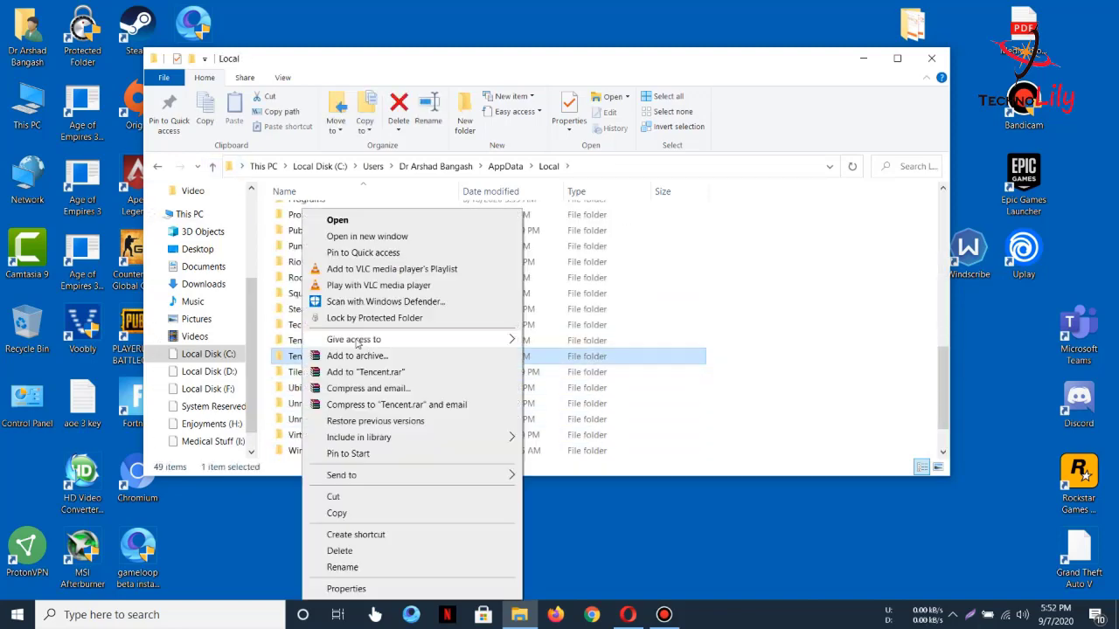
pyautogui.click(341, 551)
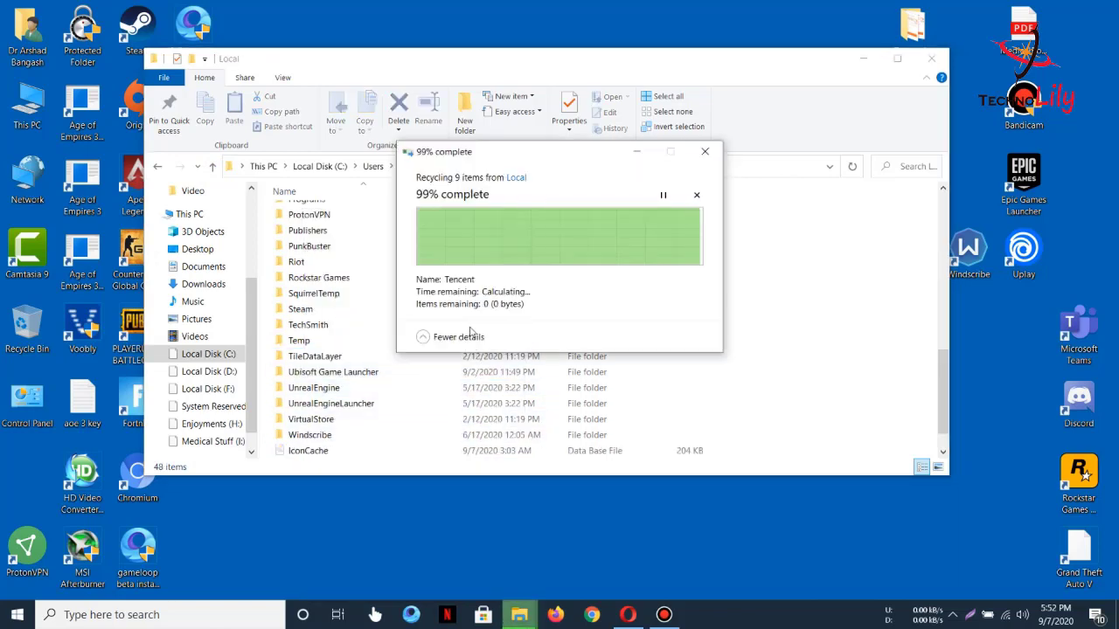
pyautogui.scroll(-1, 397, 369)
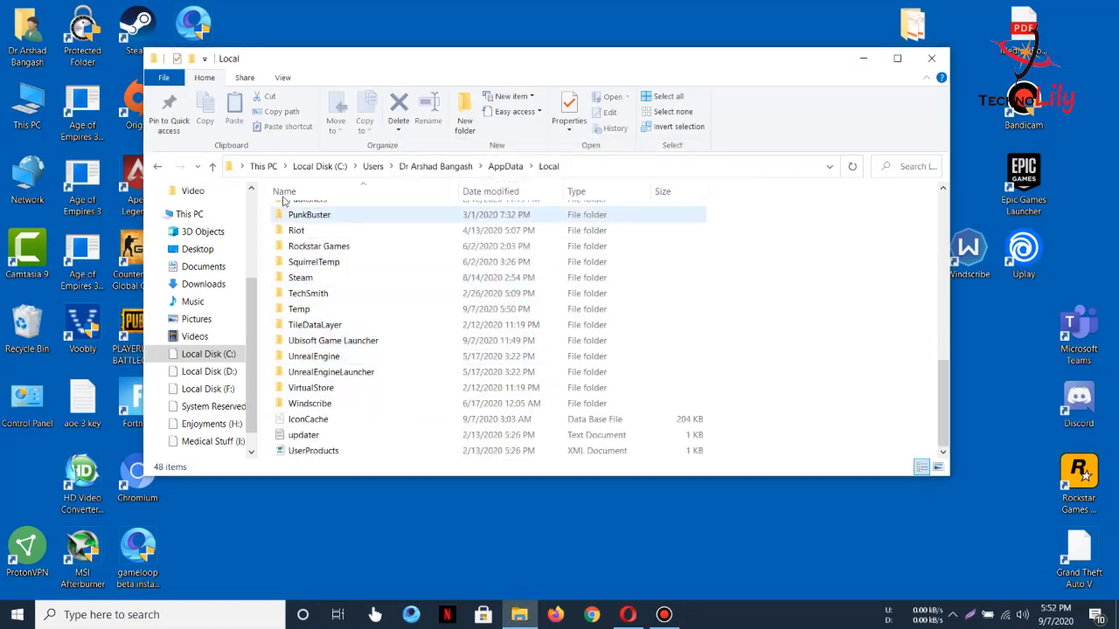
# Step: Check the LocalLow folder in AppData for leftover emulator folders and return to AppData
pyautogui.click(213, 167)
pyautogui.doubleClick(318, 232)
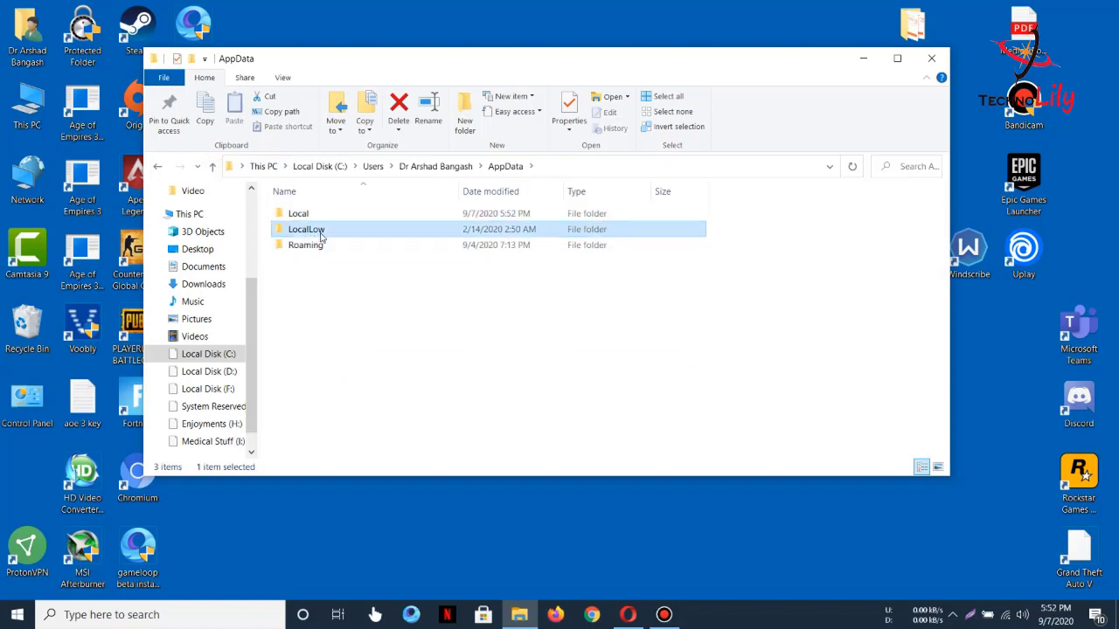
pyautogui.click(212, 167)
# Step: Open the AppData\Roaming folder, look inside its Tencent folder, and delete that folder
pyautogui.doubleClick(325, 248)
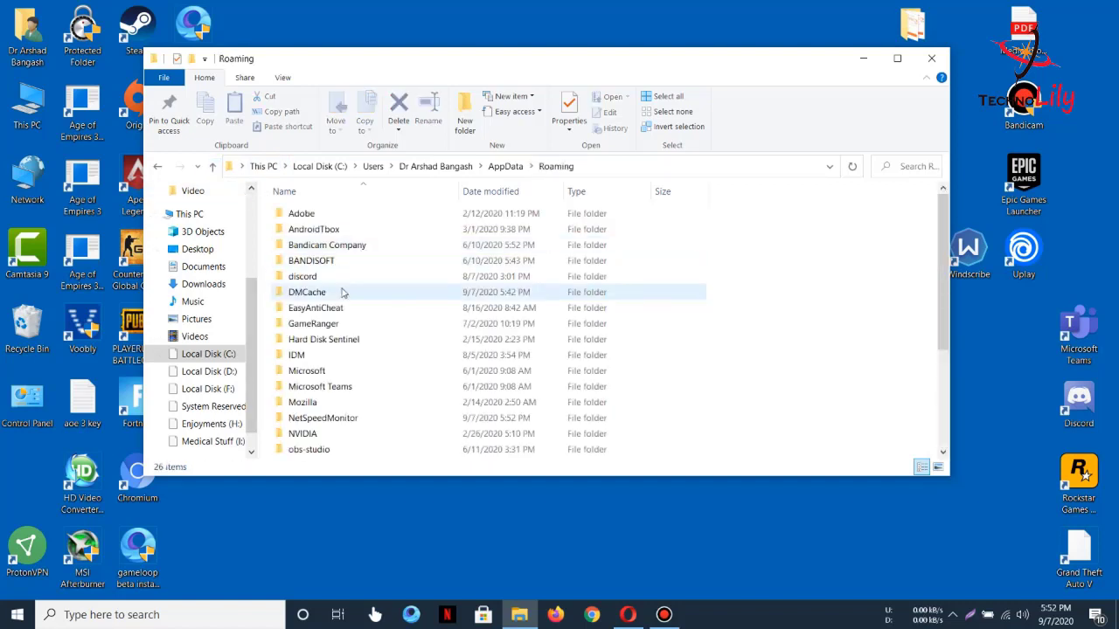
pyautogui.scroll(-4, 342, 295)
pyautogui.doubleClick(310, 391)
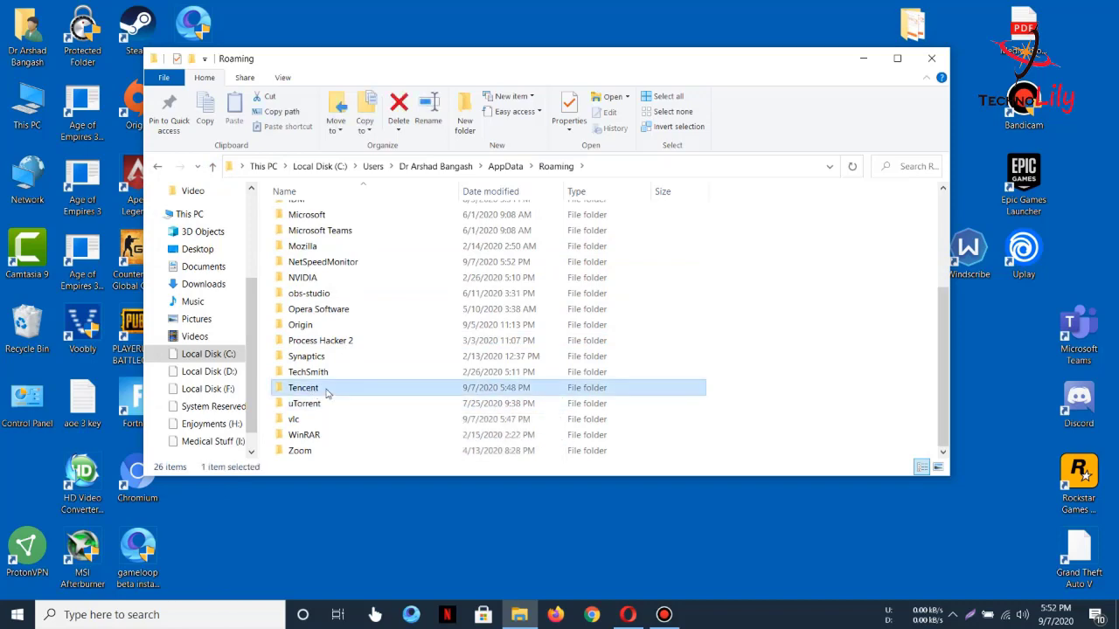
pyautogui.click(213, 167)
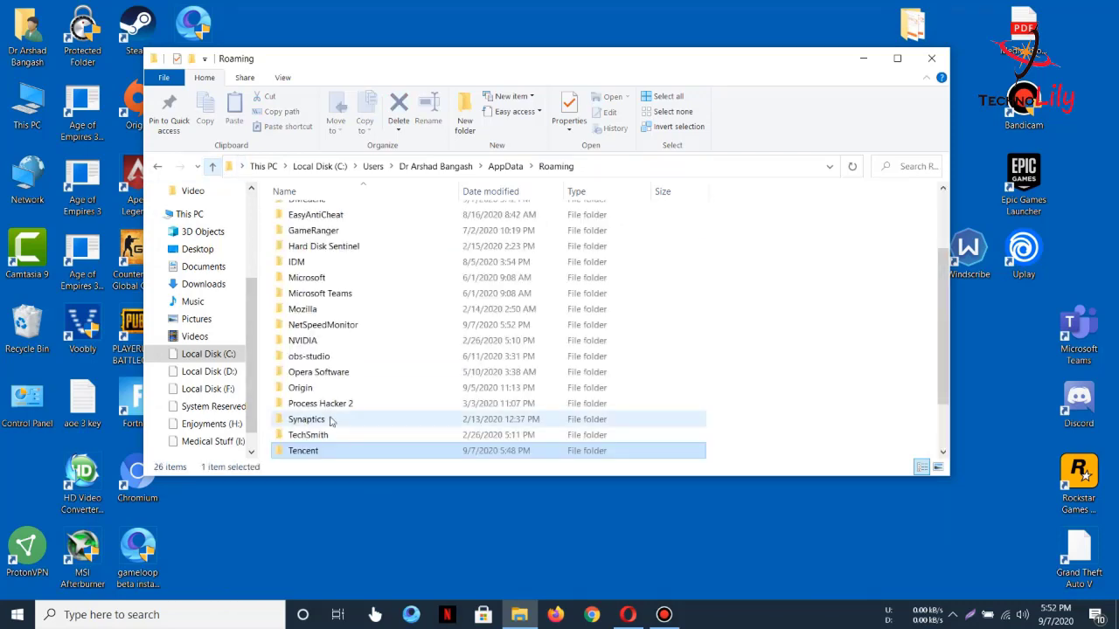
pyautogui.scroll(-2, 330, 420)
pyautogui.rightClick(306, 393)
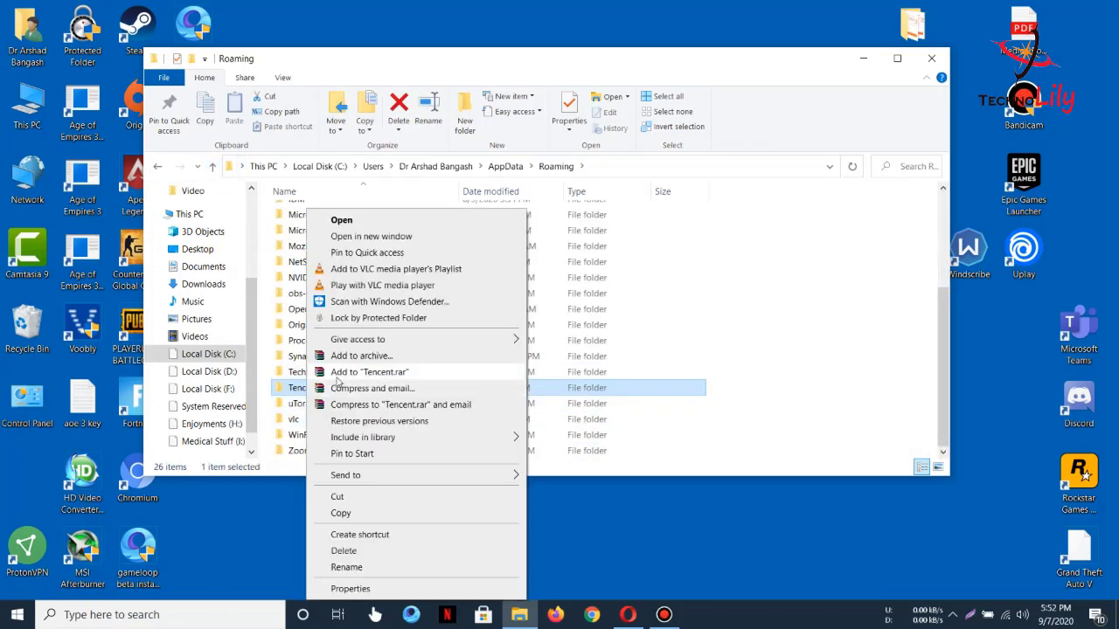
pyautogui.click(362, 551)
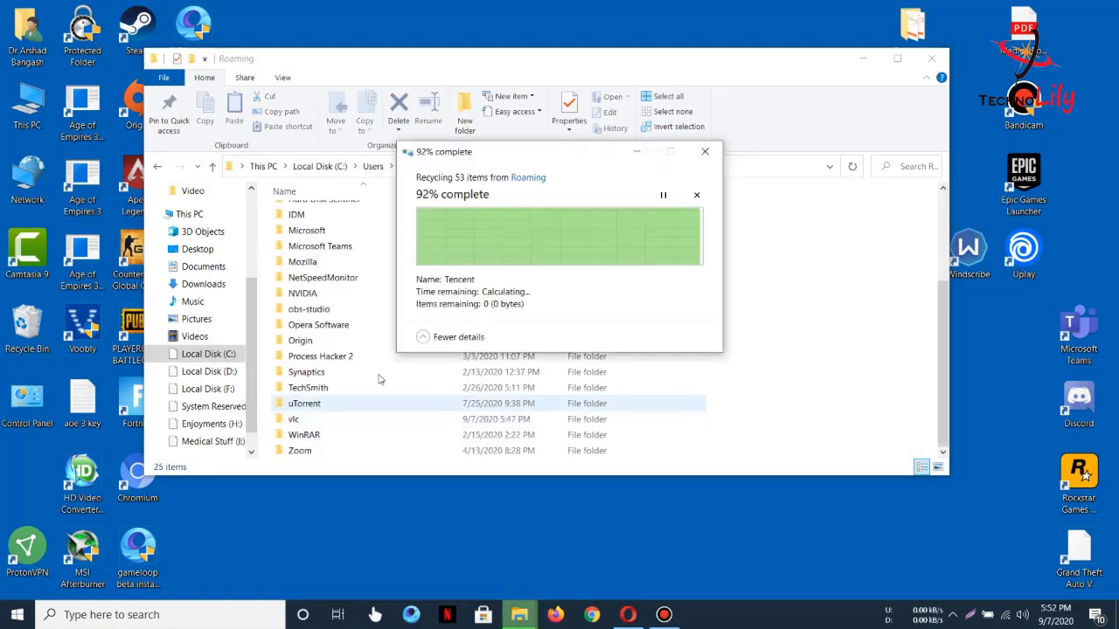
# Step: Empty the Recycle Bin permanently and check the Roaming folder for other leftovers
pyautogui.rightClick(22, 326)
pyautogui.click(53, 358)
pyautogui.click(611, 319)
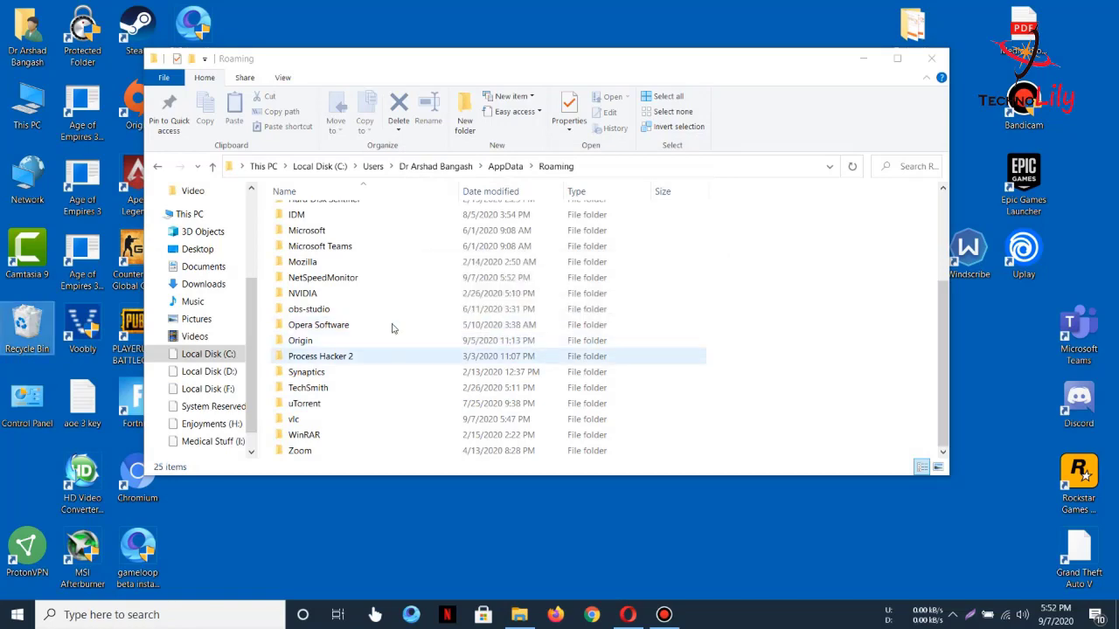
pyautogui.scroll(3, 507, 358)
pyautogui.scroll(-3, 458, 390)
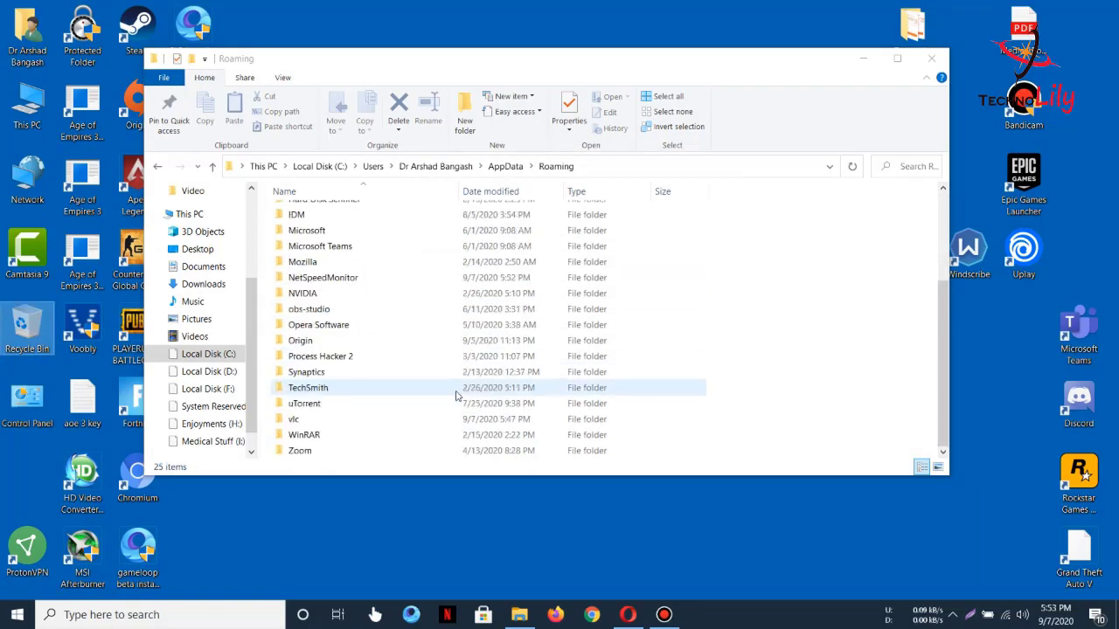
# Step: Close the Roaming folder window and bring up the Windows power options, dismissing them without choosing one
pyautogui.scroll(3, 465, 367)
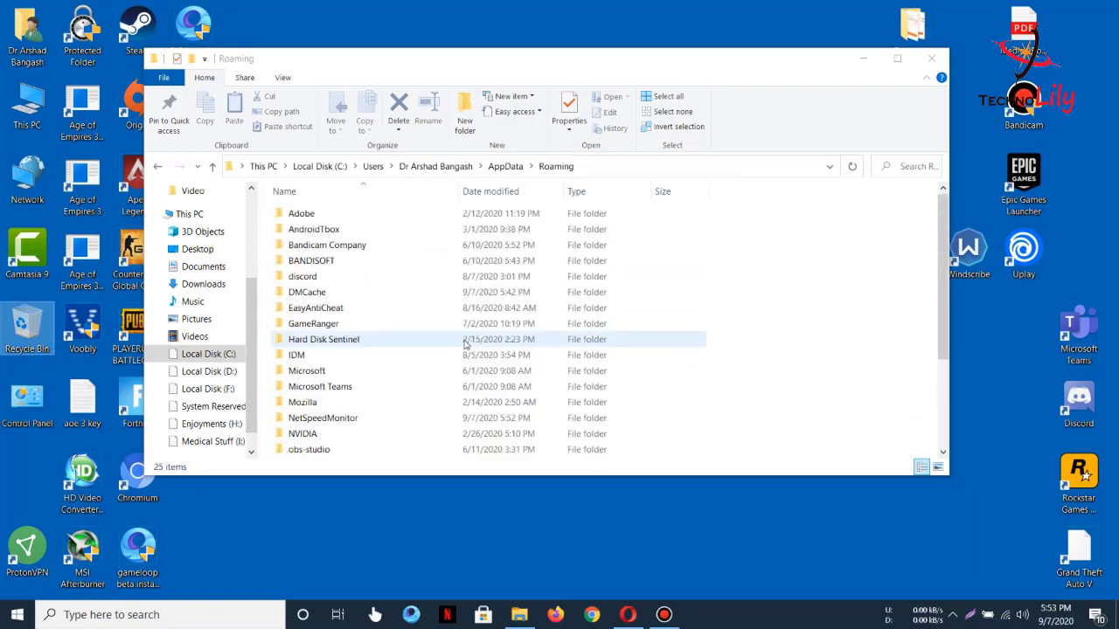
pyautogui.click(931, 58)
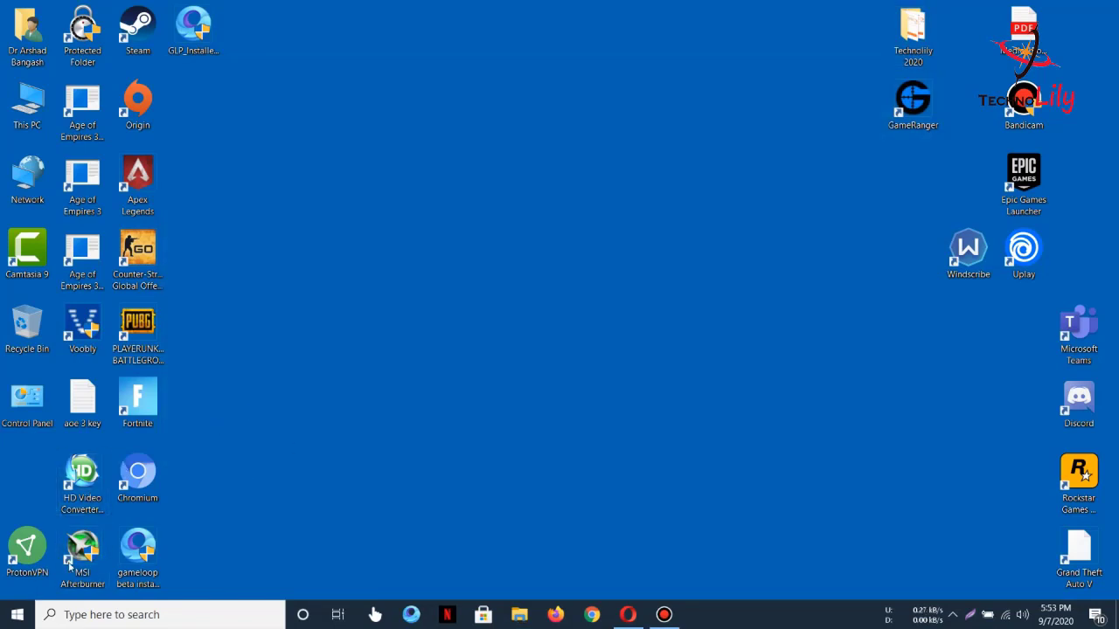
pyautogui.click(17, 614)
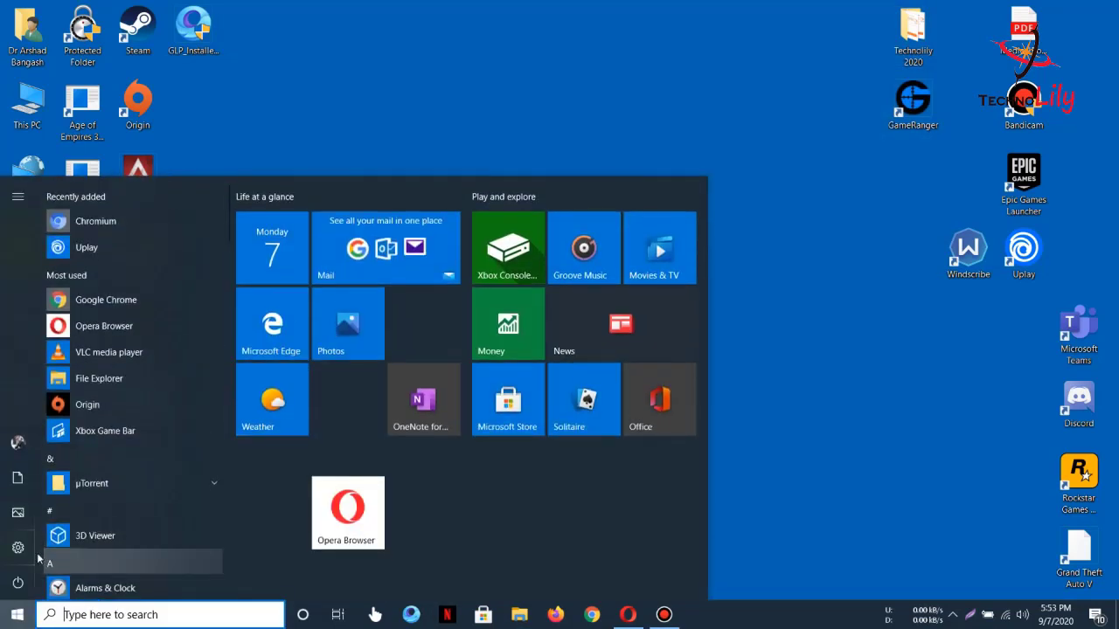
pyautogui.click(18, 583)
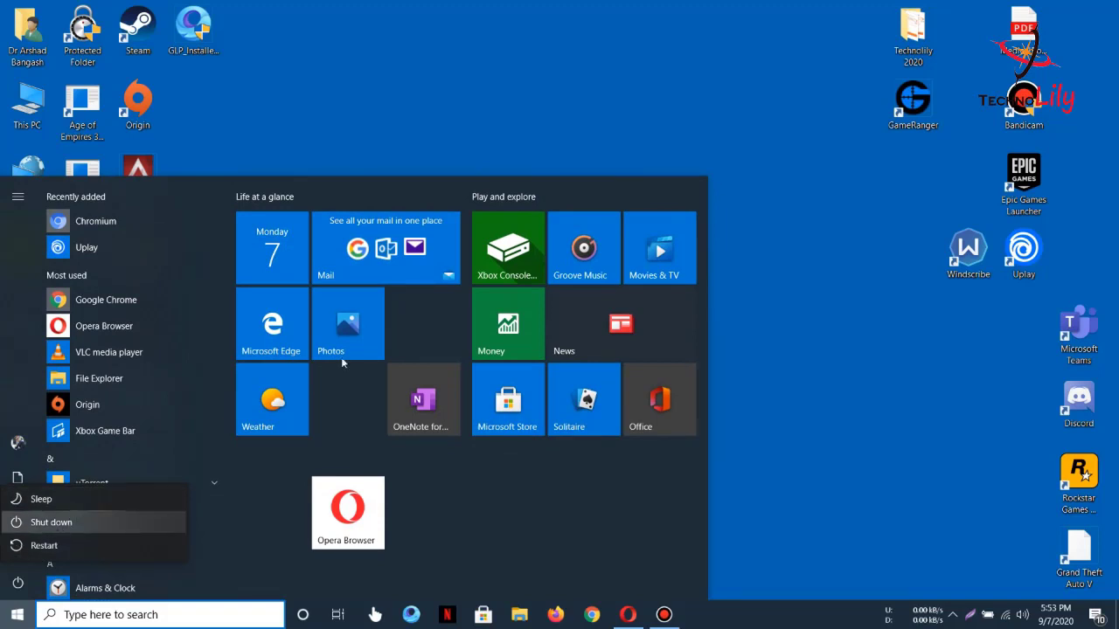
pyautogui.click(760, 353)
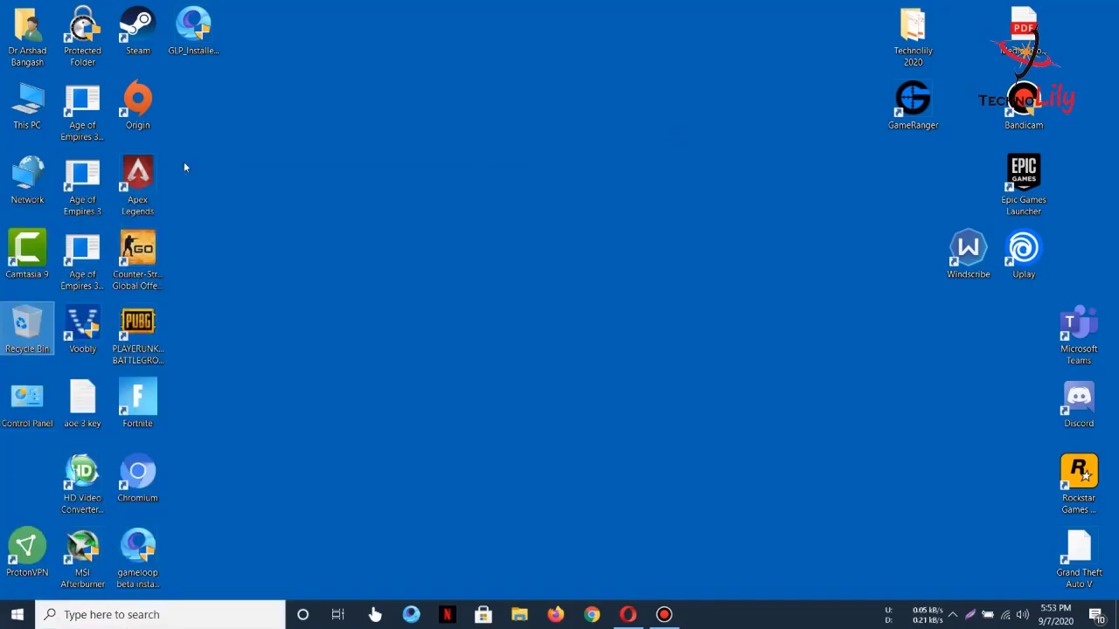
# Step: Refresh the desktop and minimize the Bandicam recorder window
pyautogui.doubleClick(27, 104)
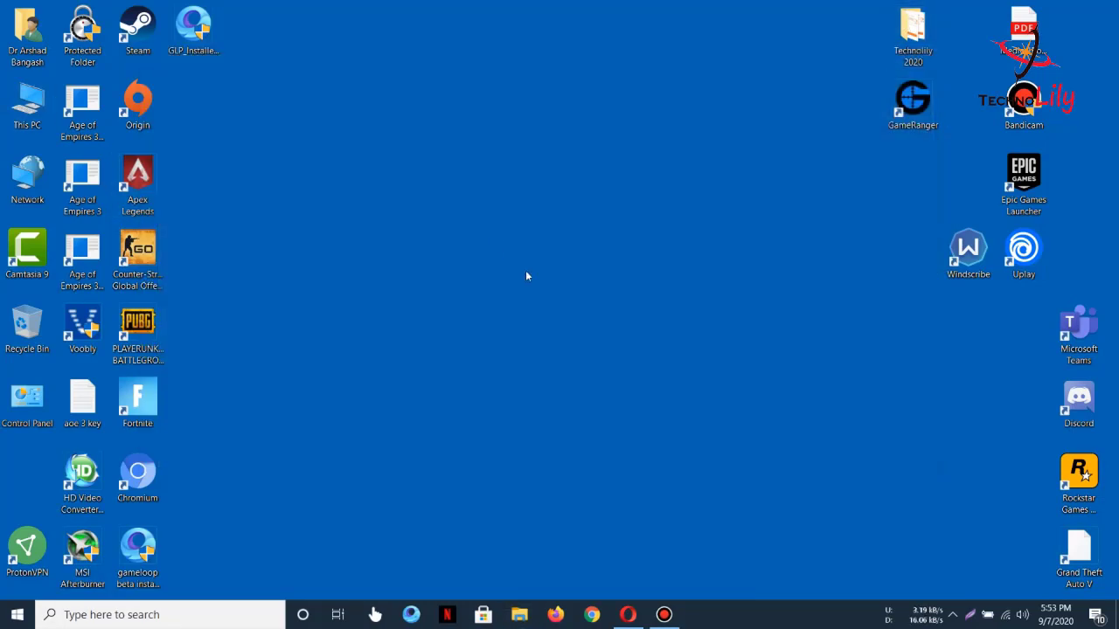
pyautogui.rightClick(495, 231)
pyautogui.click(542, 276)
pyautogui.click(666, 616)
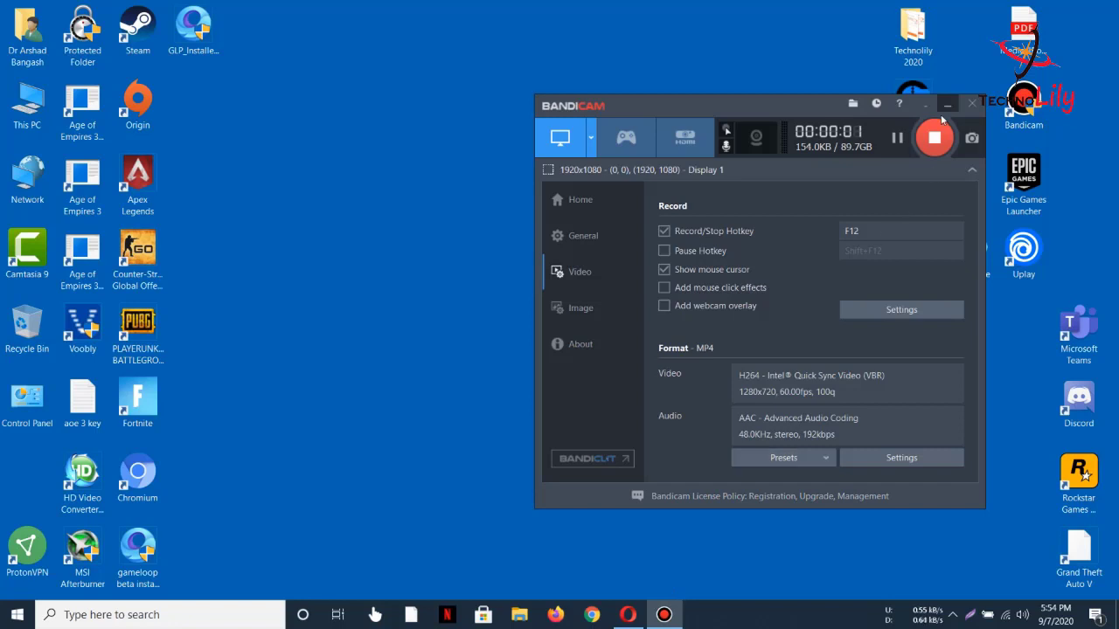
pyautogui.click(944, 109)
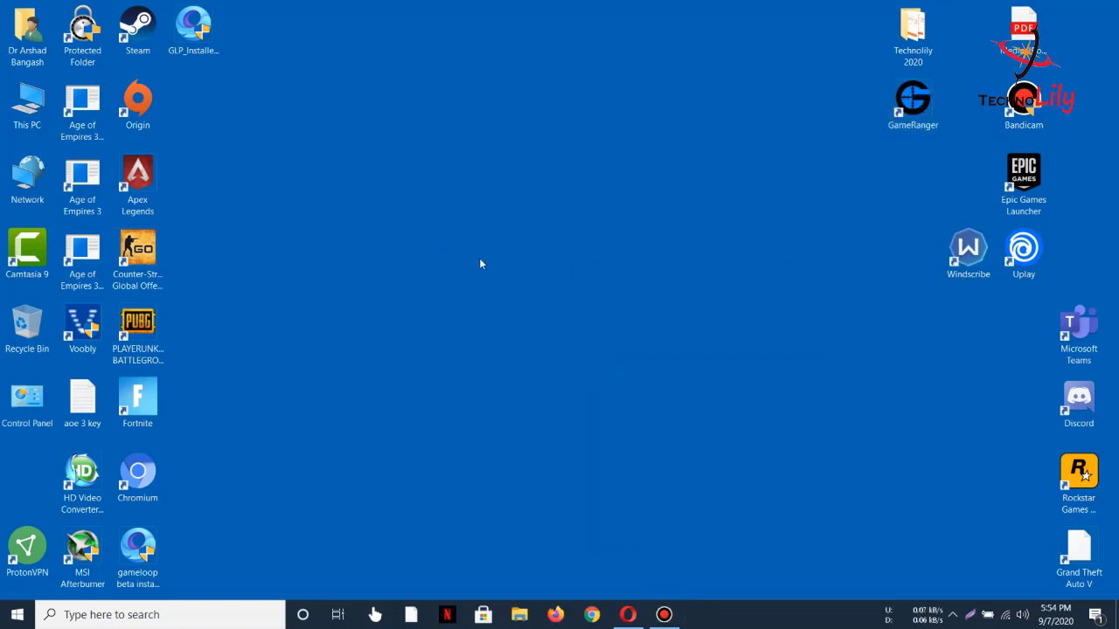
pyautogui.rightClick(498, 212)
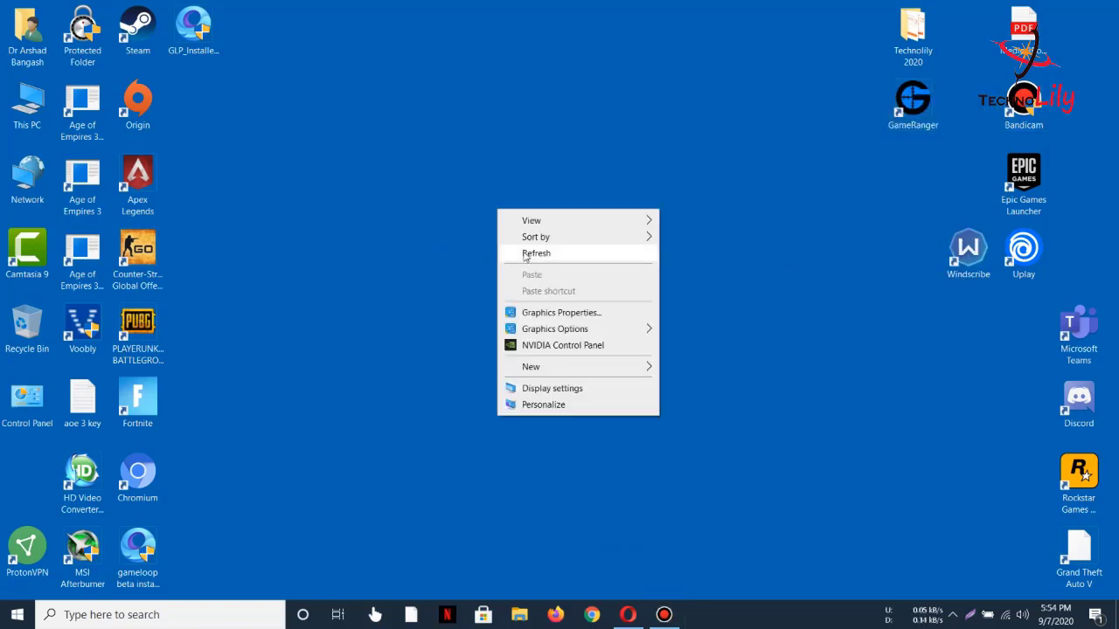
pyautogui.click(535, 251)
pyautogui.rightClick(522, 192)
pyautogui.click(540, 229)
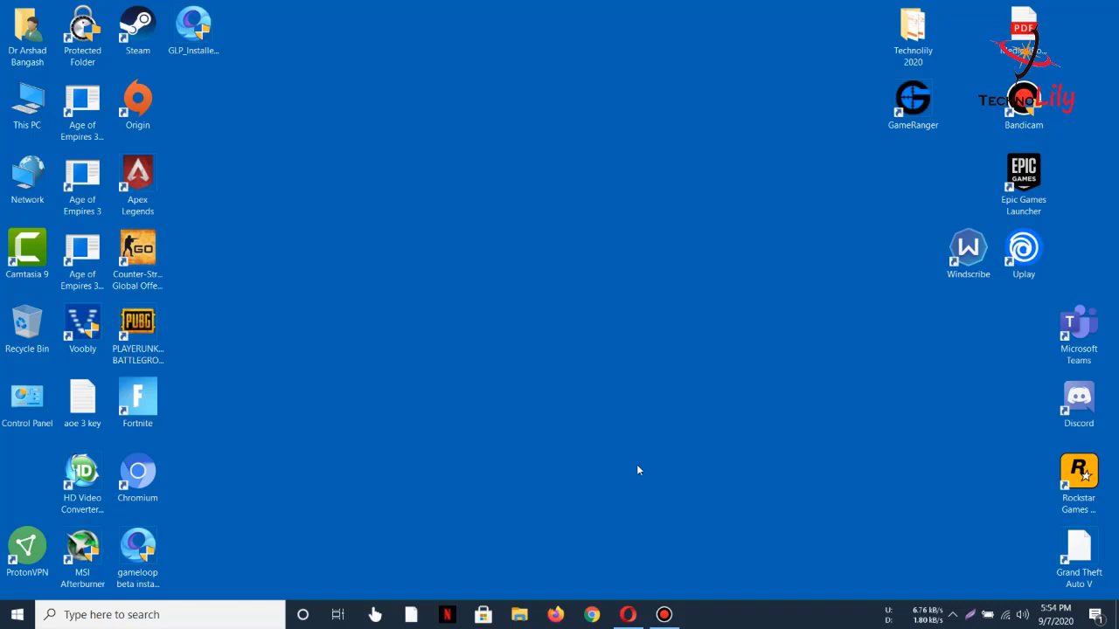
# Step: Switch to Opera and read the Gameloop 7.1 beta installation instructions down to the download section
pyautogui.click(629, 616)
pyautogui.scroll(-8, 450, 324)
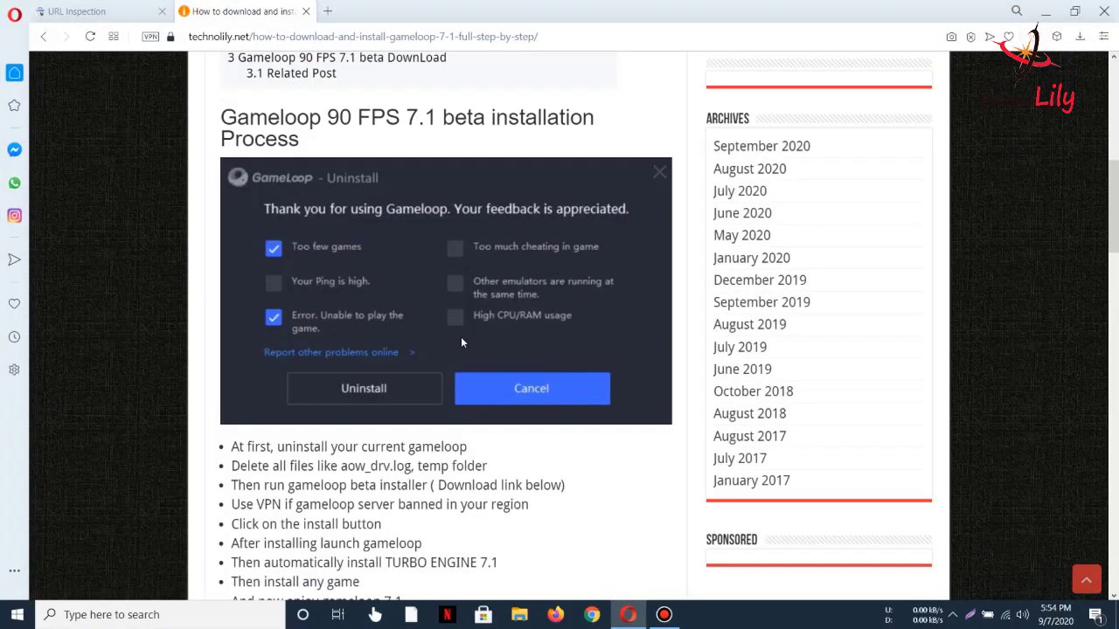
pyautogui.scroll(7, 450, 324)
pyautogui.scroll(-5, 444, 315)
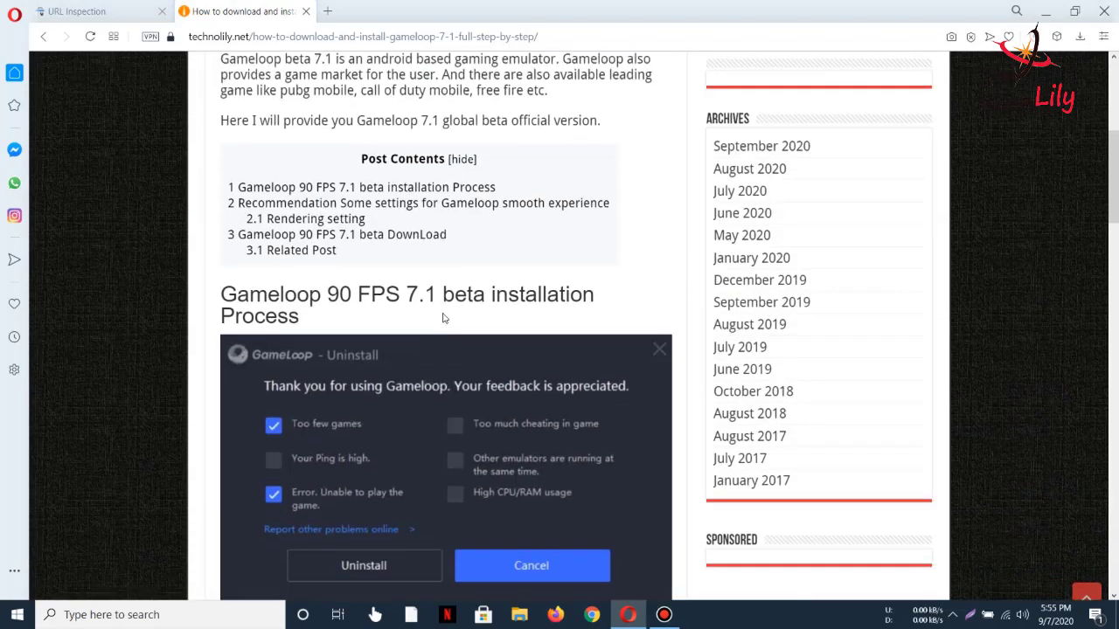
pyautogui.scroll(-14, 407, 292)
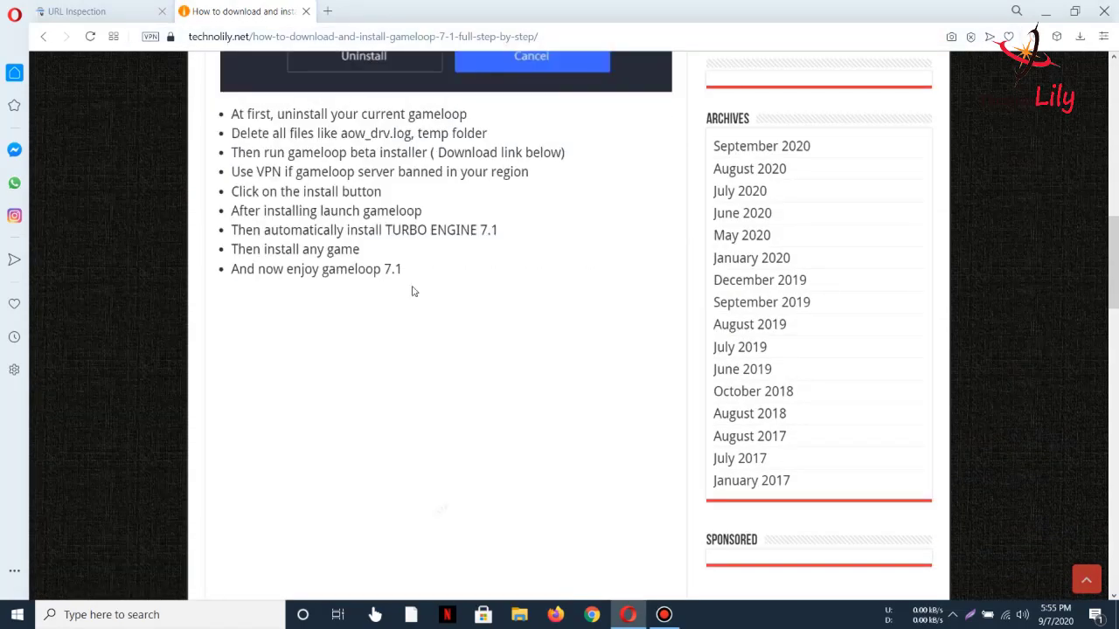
pyautogui.scroll(-2, 367, 293)
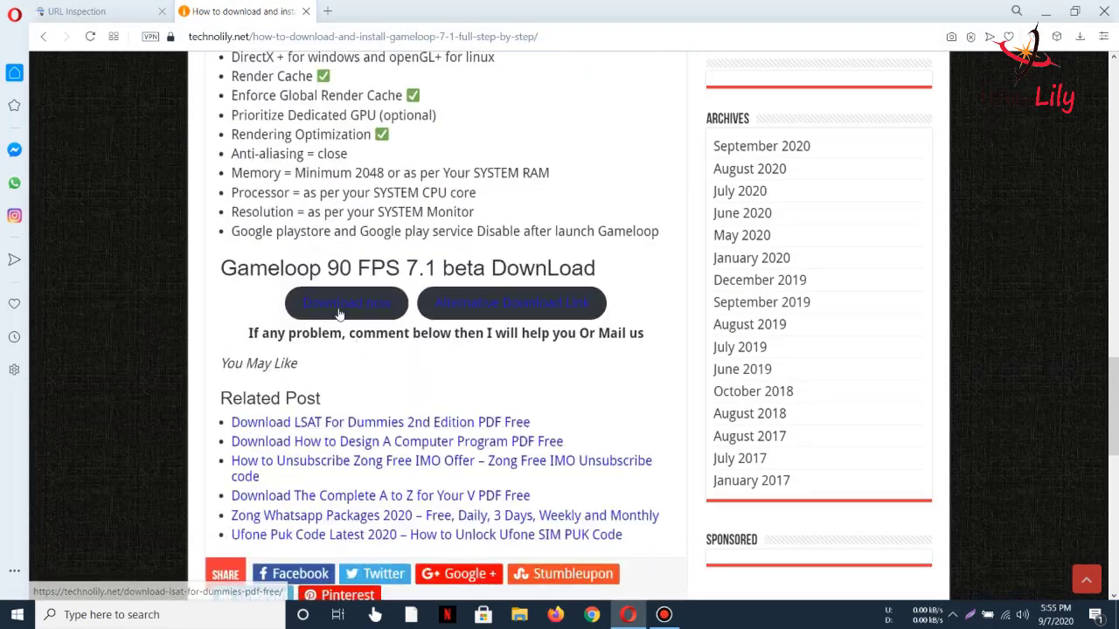
# Step: Open the Download now link for the Gameloop 90 FPS 7.1 beta and check the browser's downloads for the installer
pyautogui.rightClick(325, 305)
pyautogui.click(348, 317)
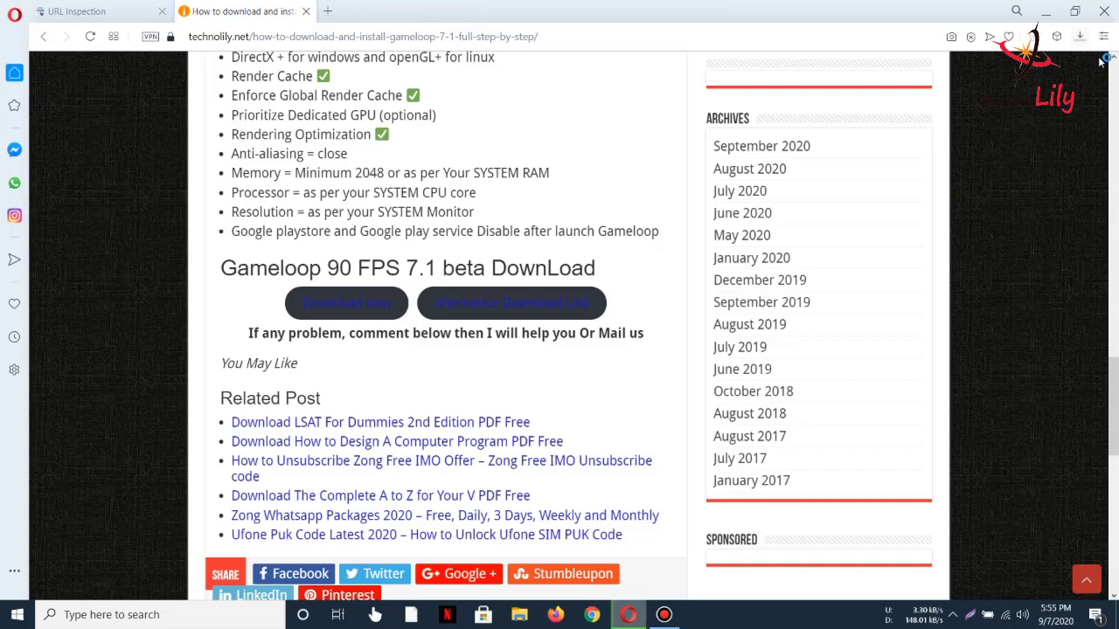
pyautogui.click(1080, 36)
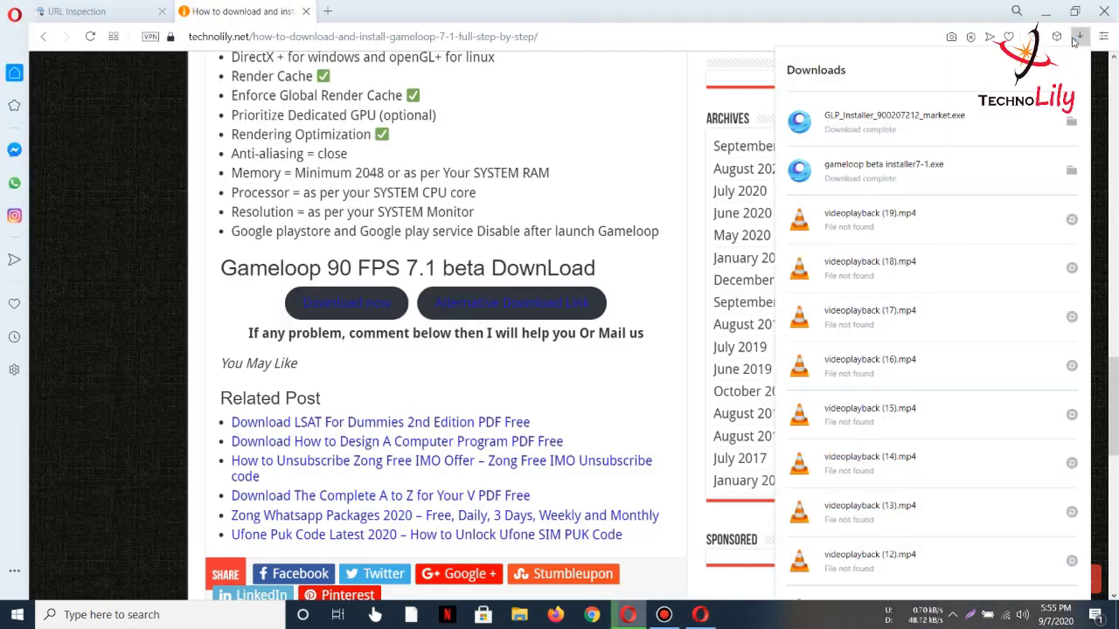
pyautogui.click(1080, 36)
pyautogui.click(1080, 37)
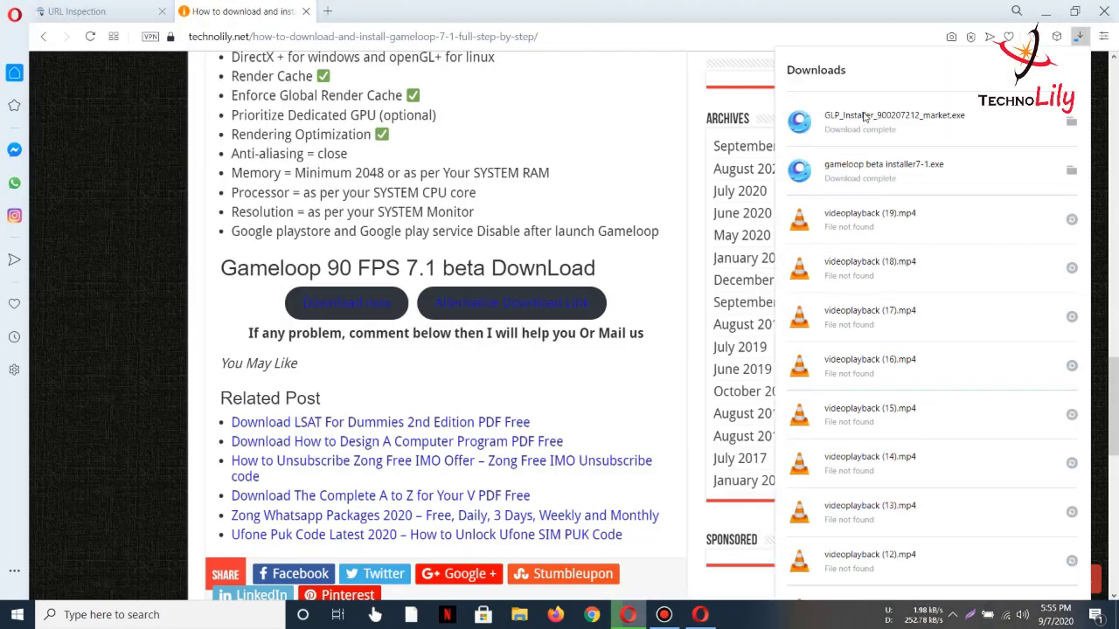
pyautogui.click(1051, 11)
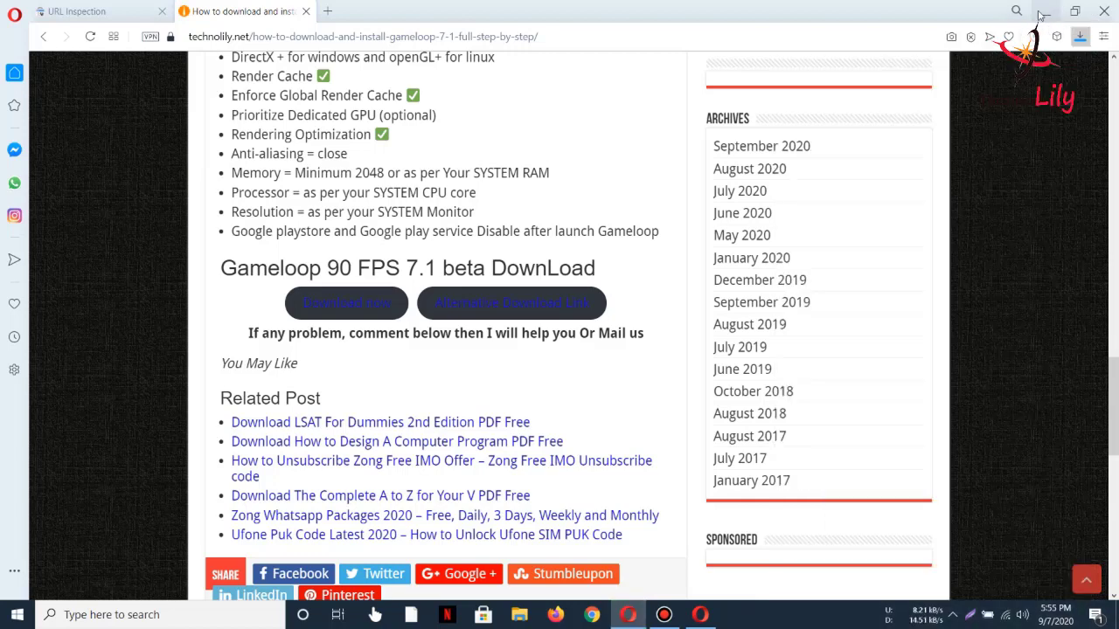
pyautogui.click(541, 17)
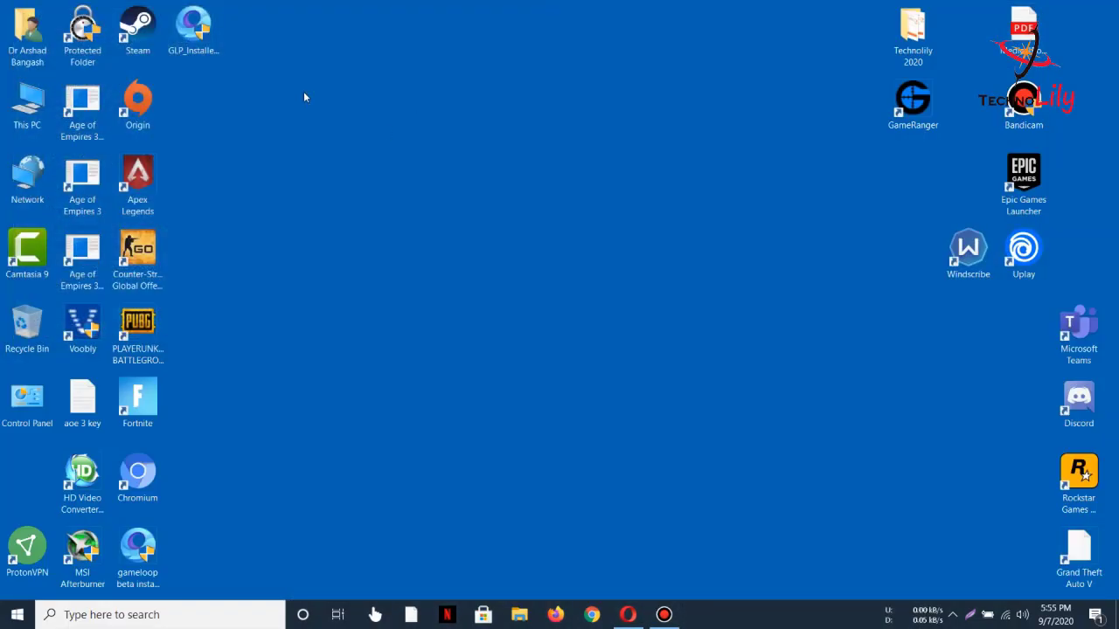
# Step: Move the GLP_Installer_900207212_market file away from the other desktop icons to an empty area and run it
pyautogui.click(175, 57)
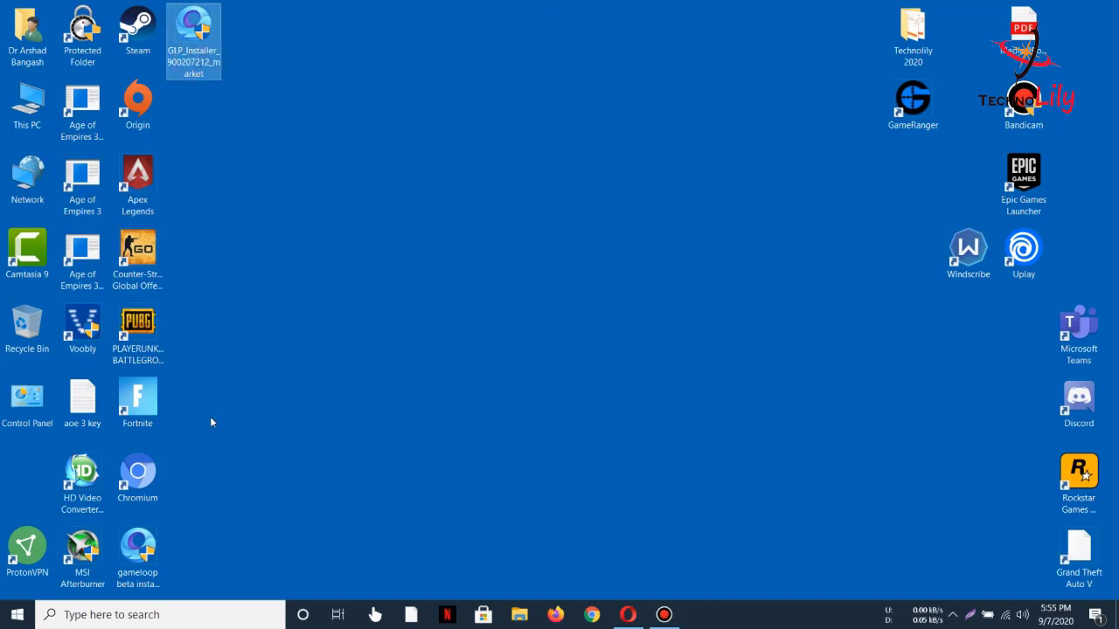
pyautogui.click(137, 549)
pyautogui.click(201, 50)
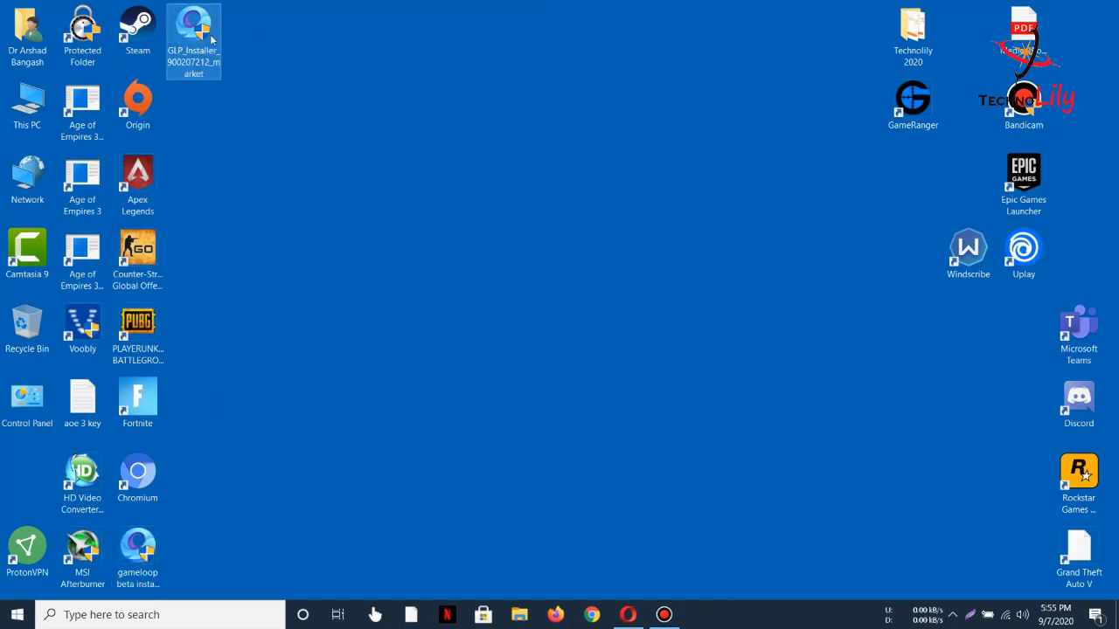
pyautogui.moveTo(191, 37); pyautogui.dragTo(419, 224)
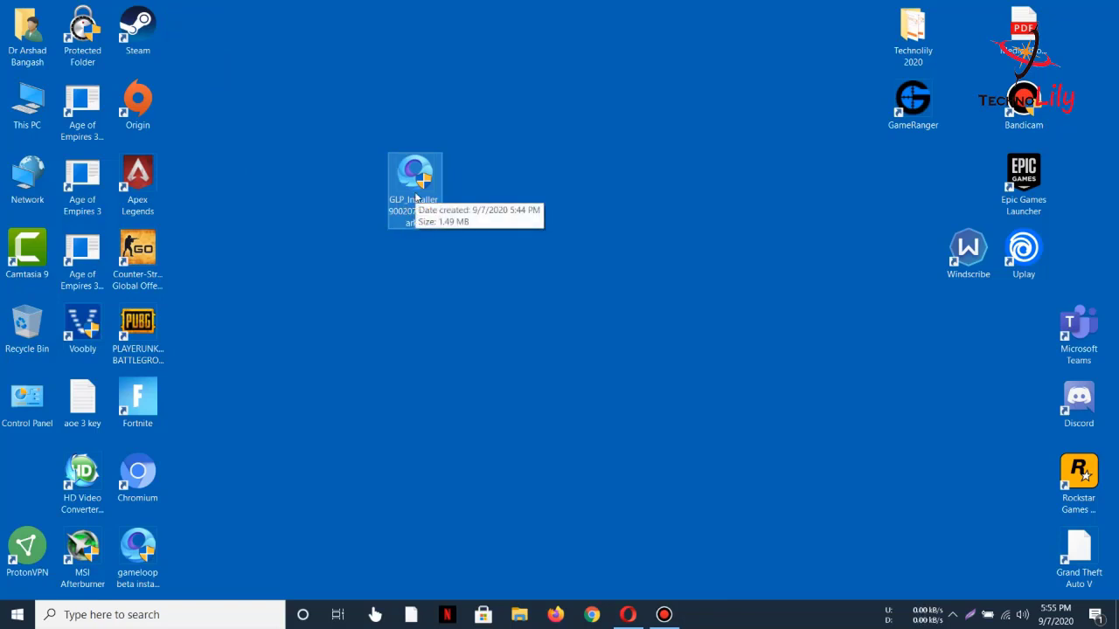
pyautogui.doubleClick(416, 198)
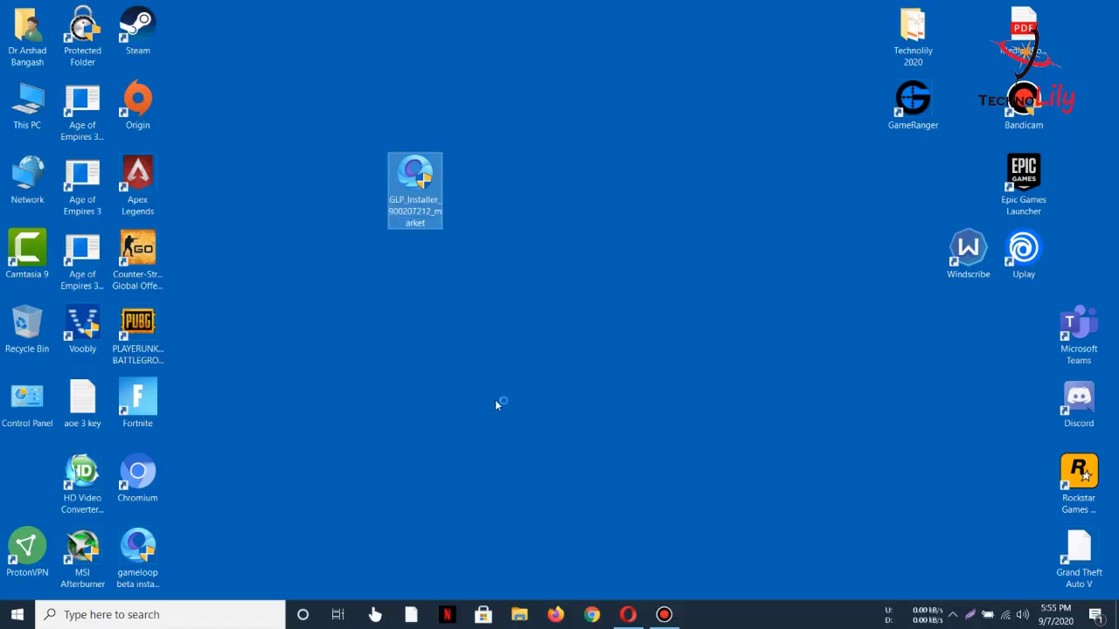
pyautogui.click(664, 615)
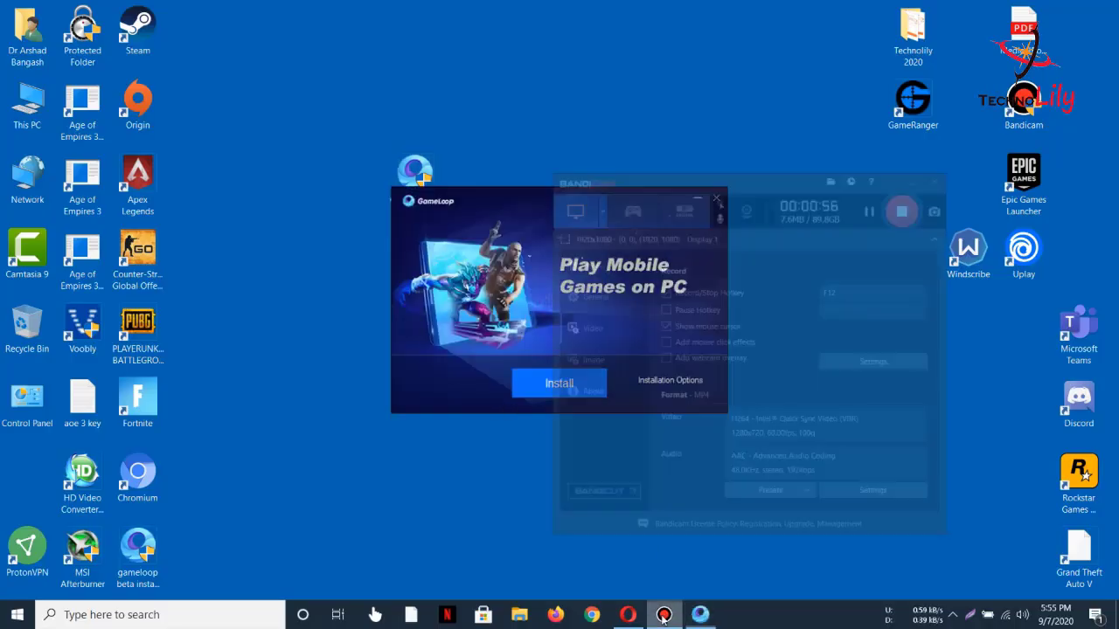
pyautogui.click(664, 614)
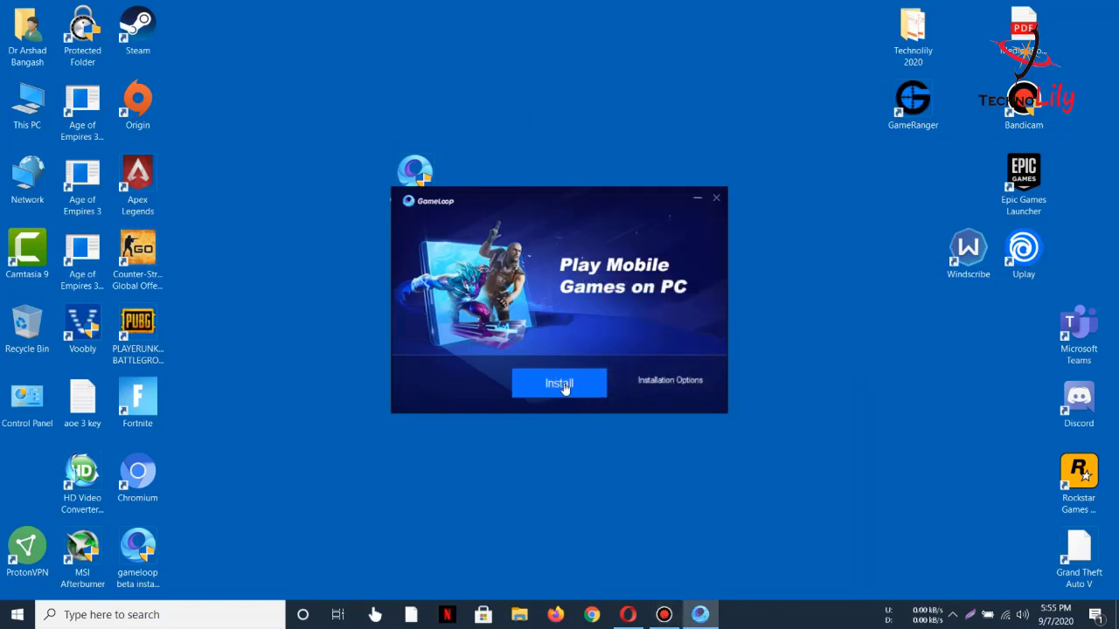
# Step: Install GameLoop to C:\Program Files\TxGameAssistant\ with shortcuts enabled and start it
pyautogui.click(680, 382)
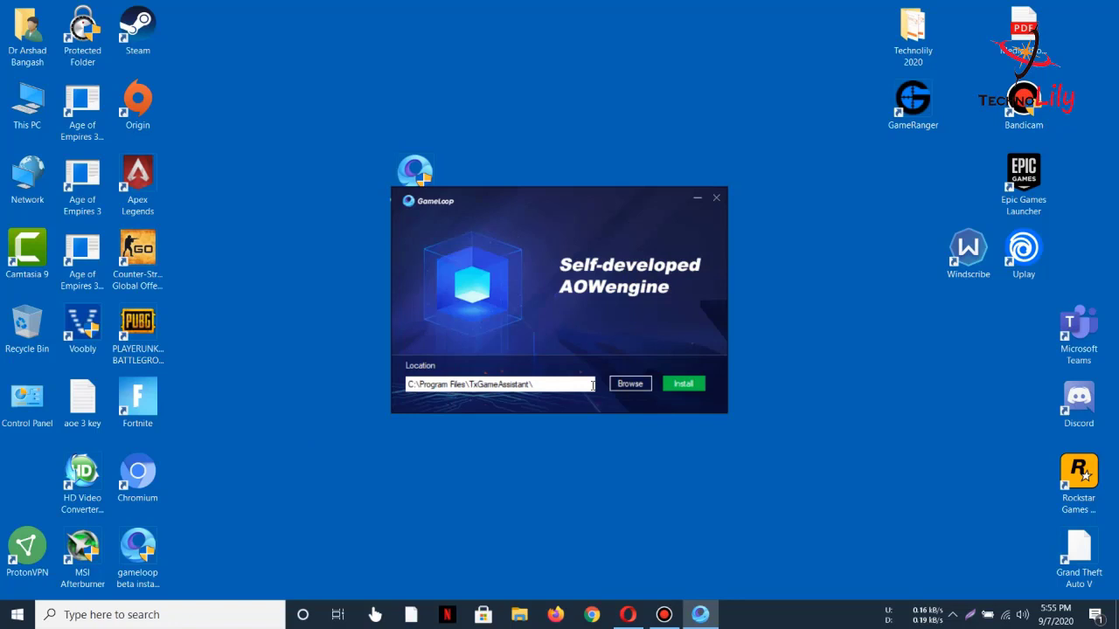
pyautogui.click(685, 392)
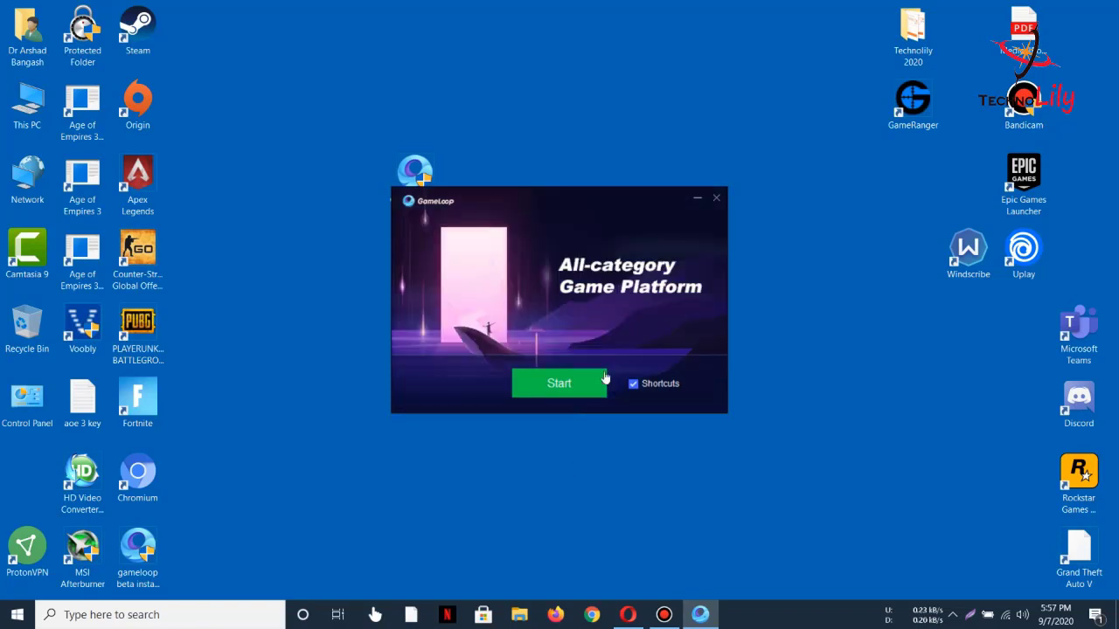
pyautogui.click(558, 391)
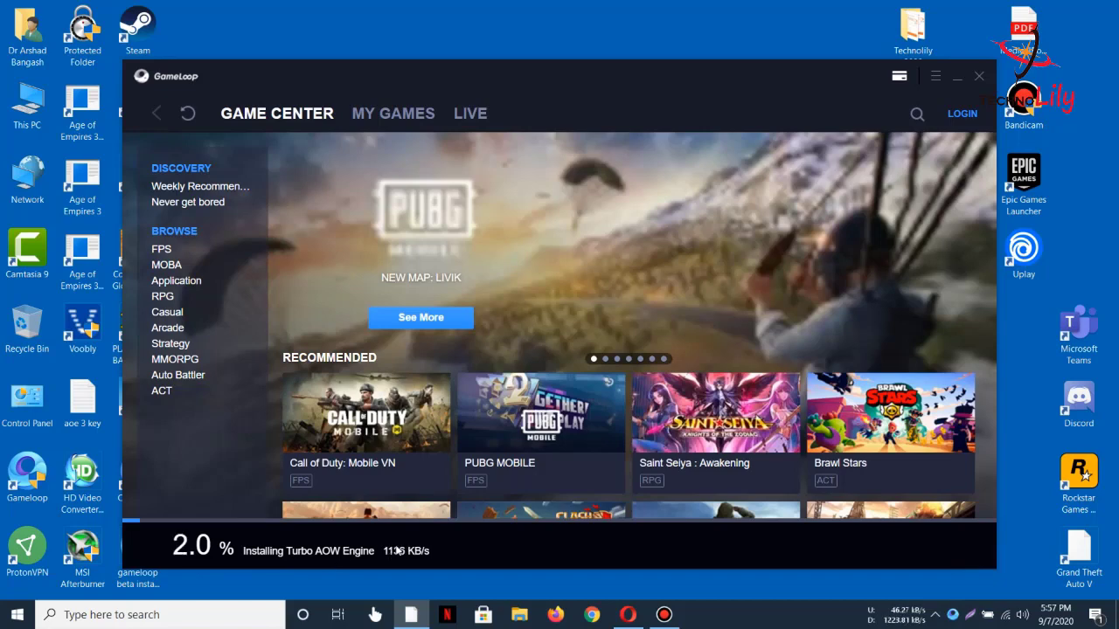
# Step: Refresh the GameLoop Game Center and open the PUBG MOBILE game page
pyautogui.click(934, 77)
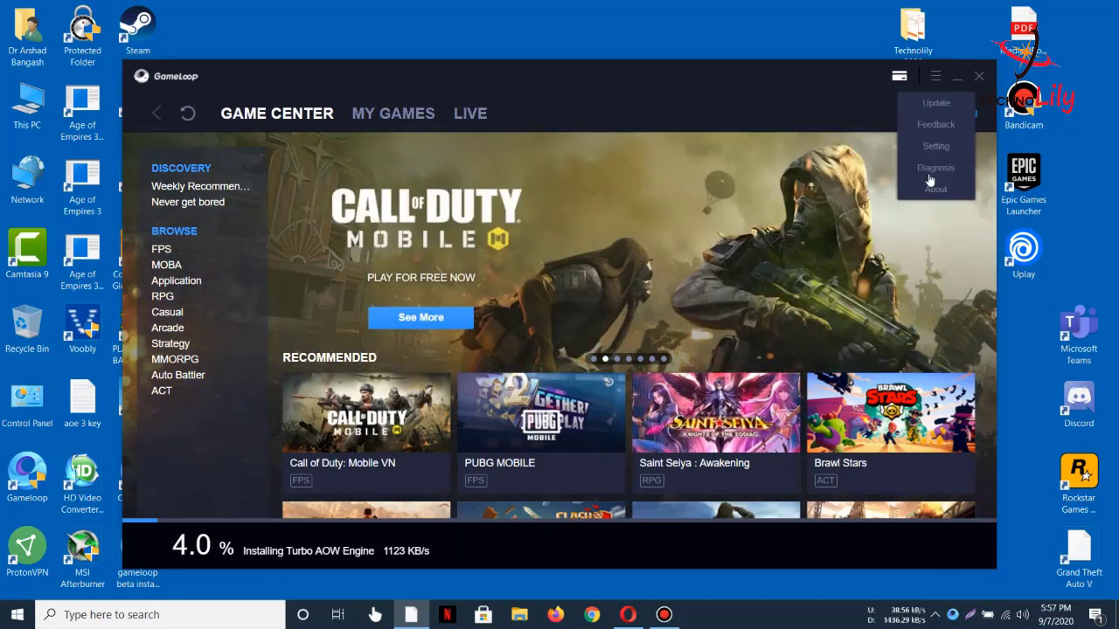
pyautogui.click(935, 76)
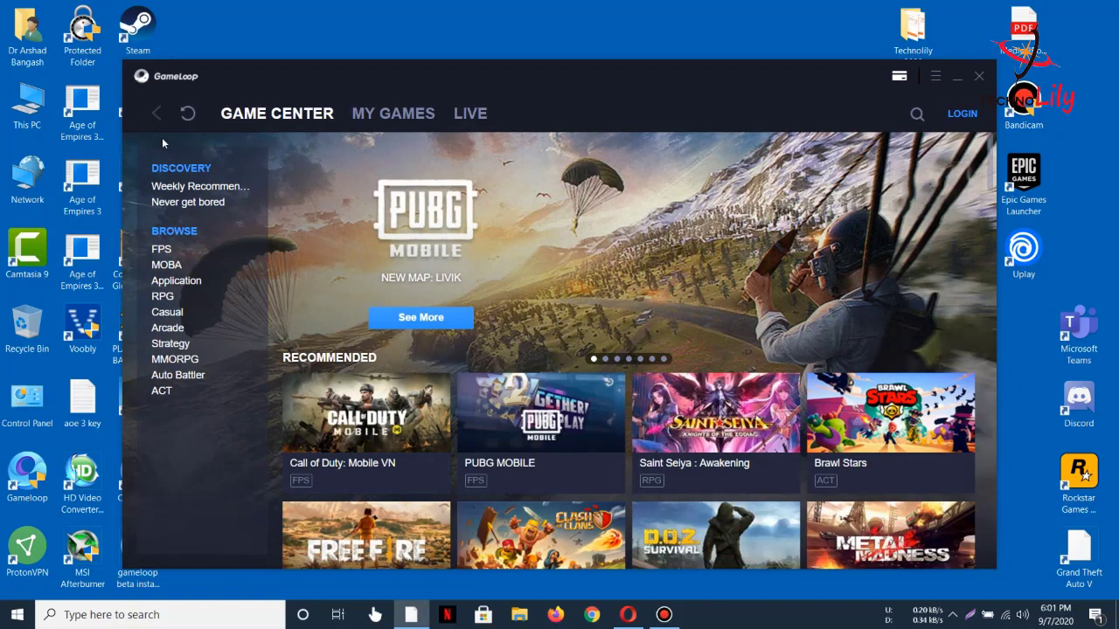
pyautogui.click(187, 113)
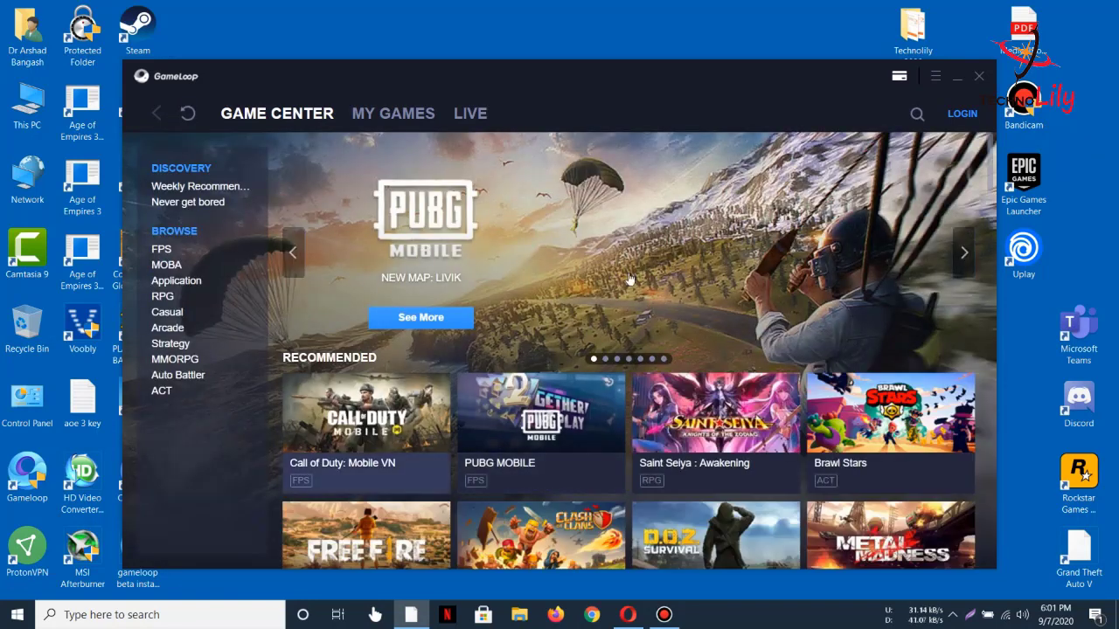
pyautogui.click(526, 408)
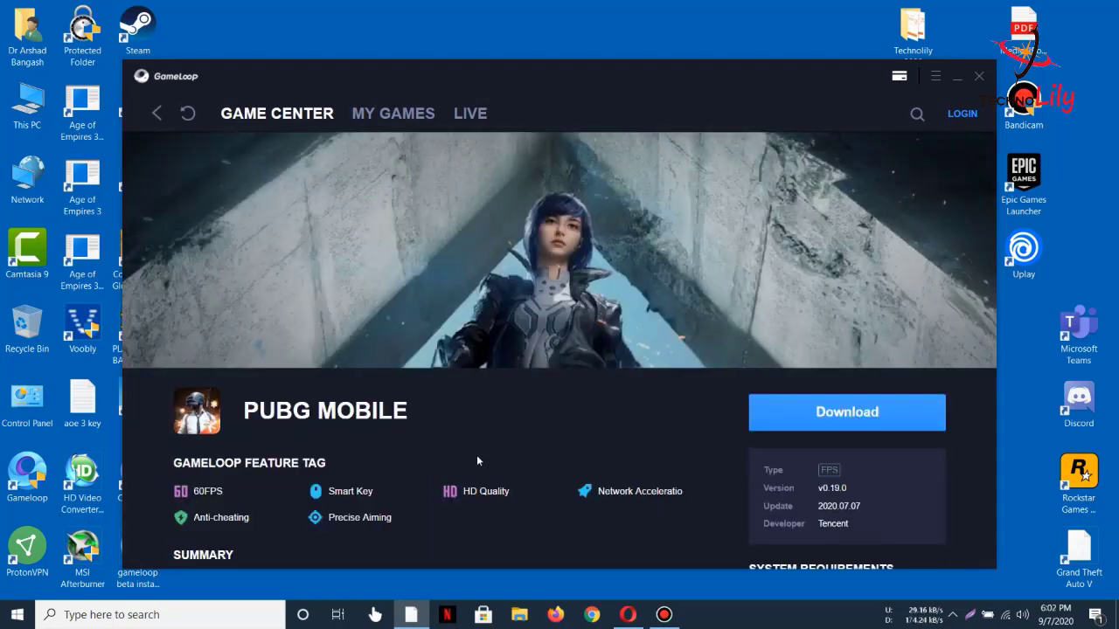
# Step: Review the Engine rendering options in GameLoop's Setting Center and close it without saving
pyautogui.click(935, 77)
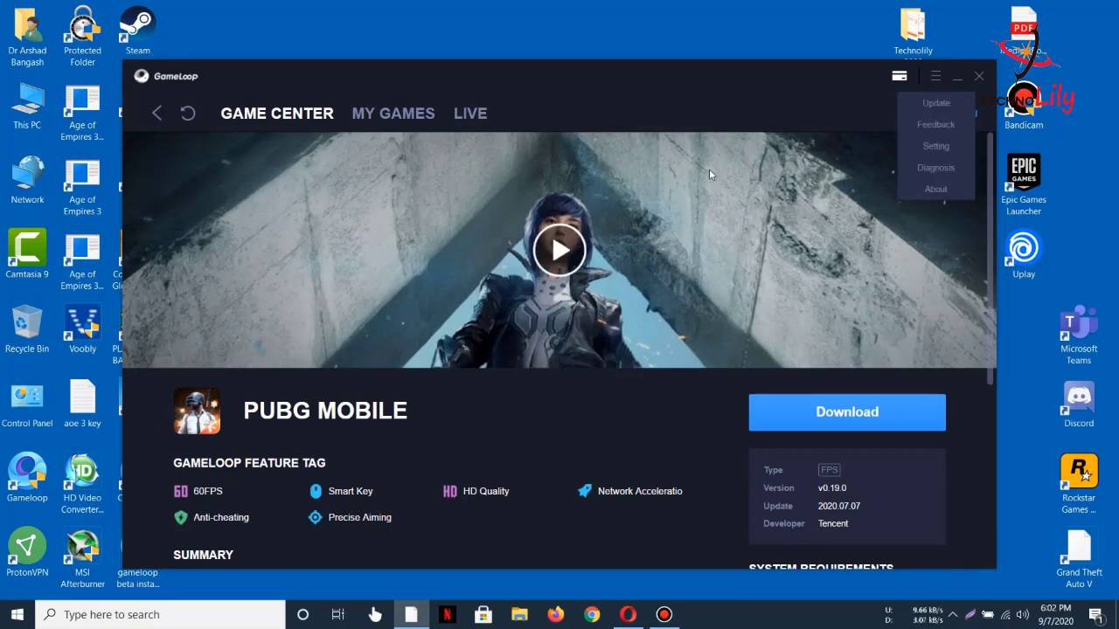
pyautogui.click(929, 144)
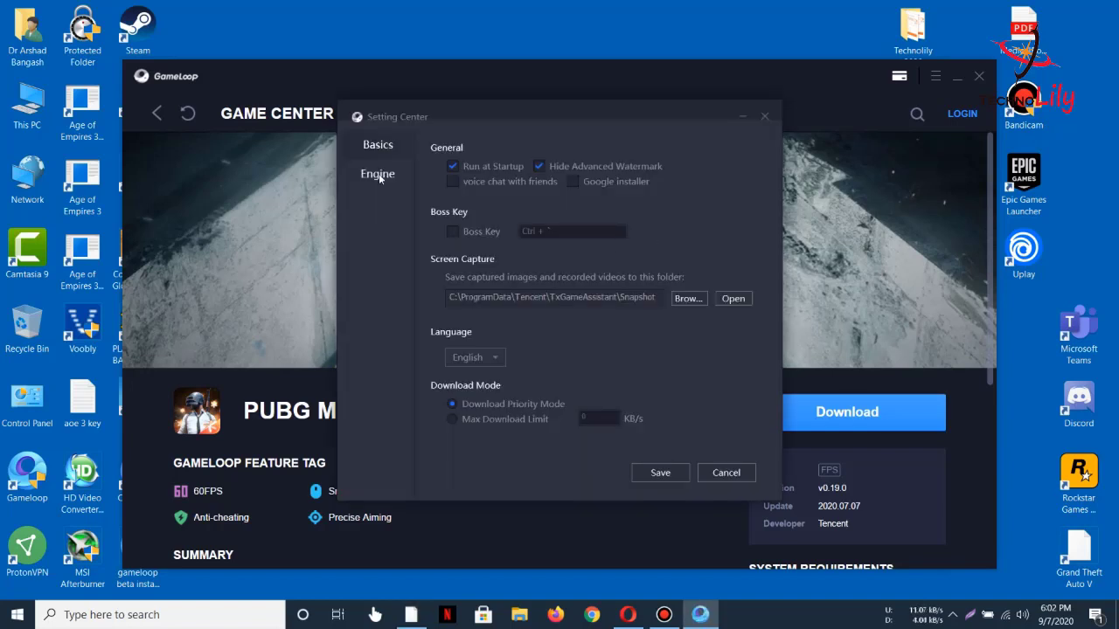
pyautogui.click(381, 178)
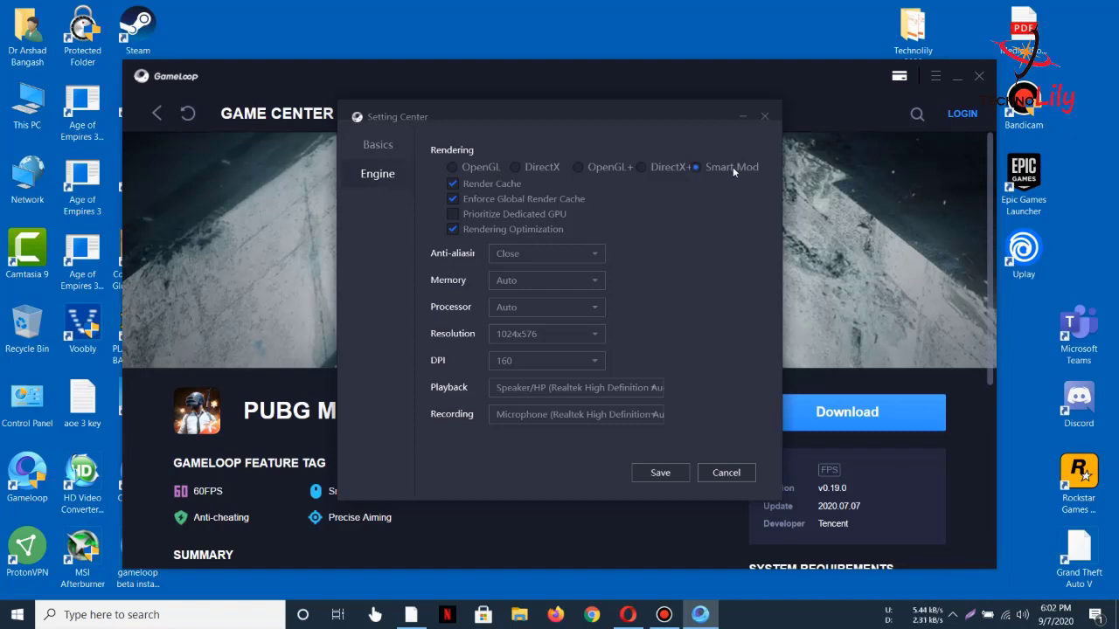
pyautogui.click(452, 198)
pyautogui.click(765, 117)
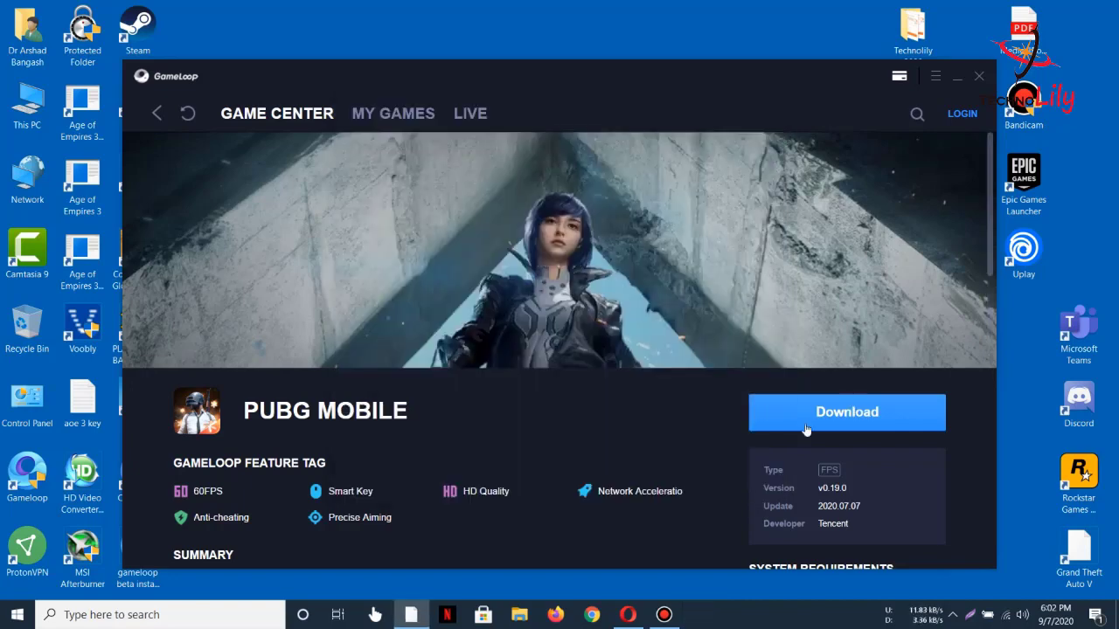
# Step: Look over the PUBG MOBILE page's summary and system requirements, and return to the Game Center home page
pyautogui.scroll(-3, 428, 447)
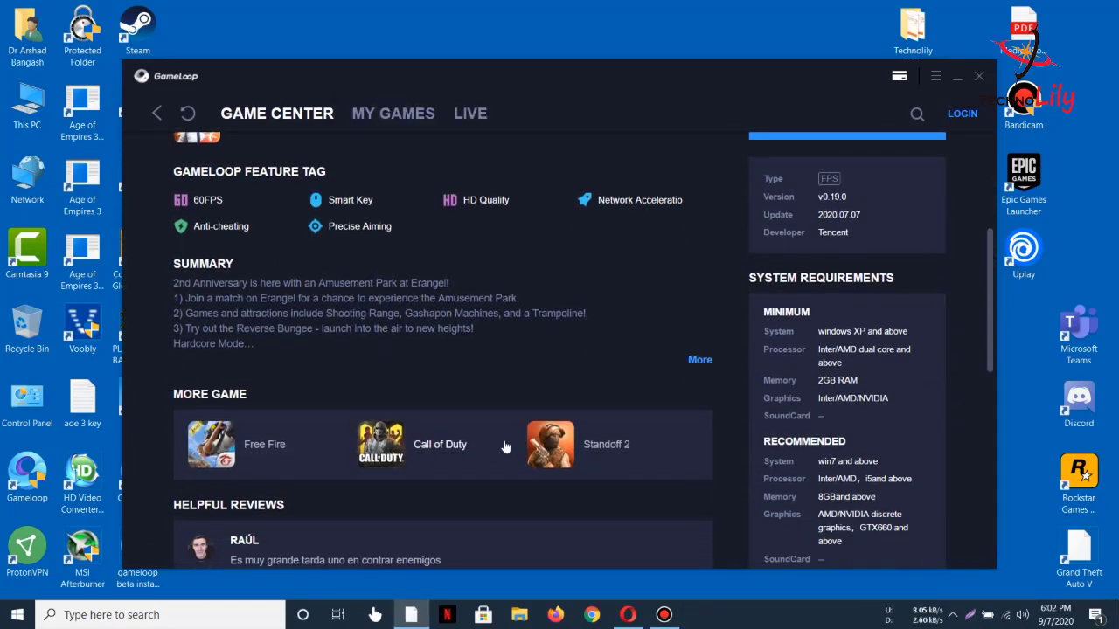
pyautogui.scroll(3, 502, 450)
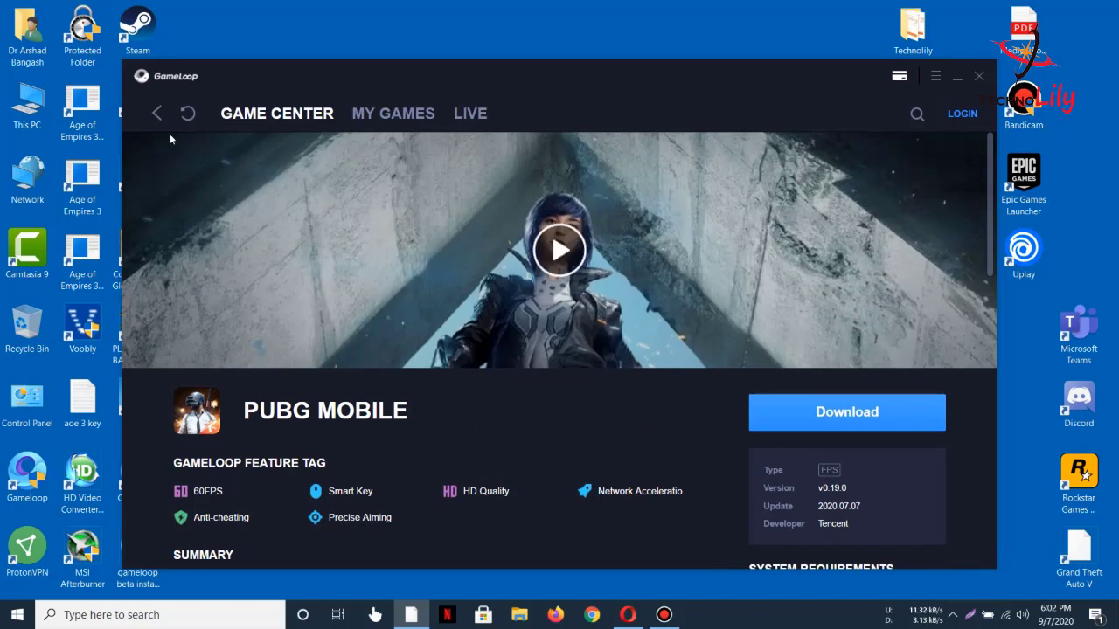
pyautogui.click(157, 113)
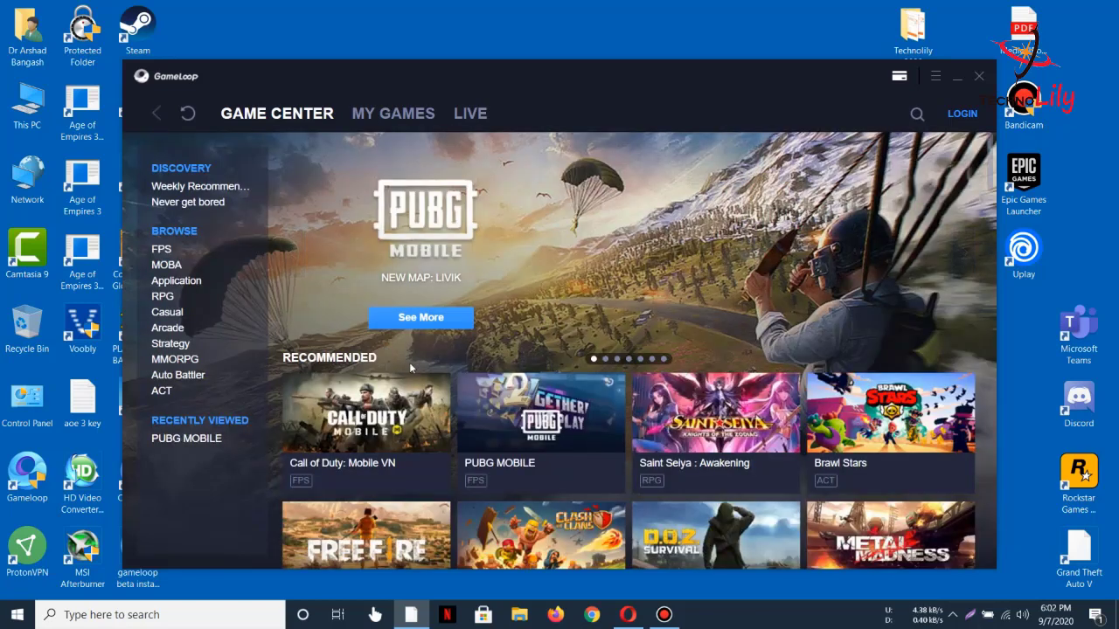